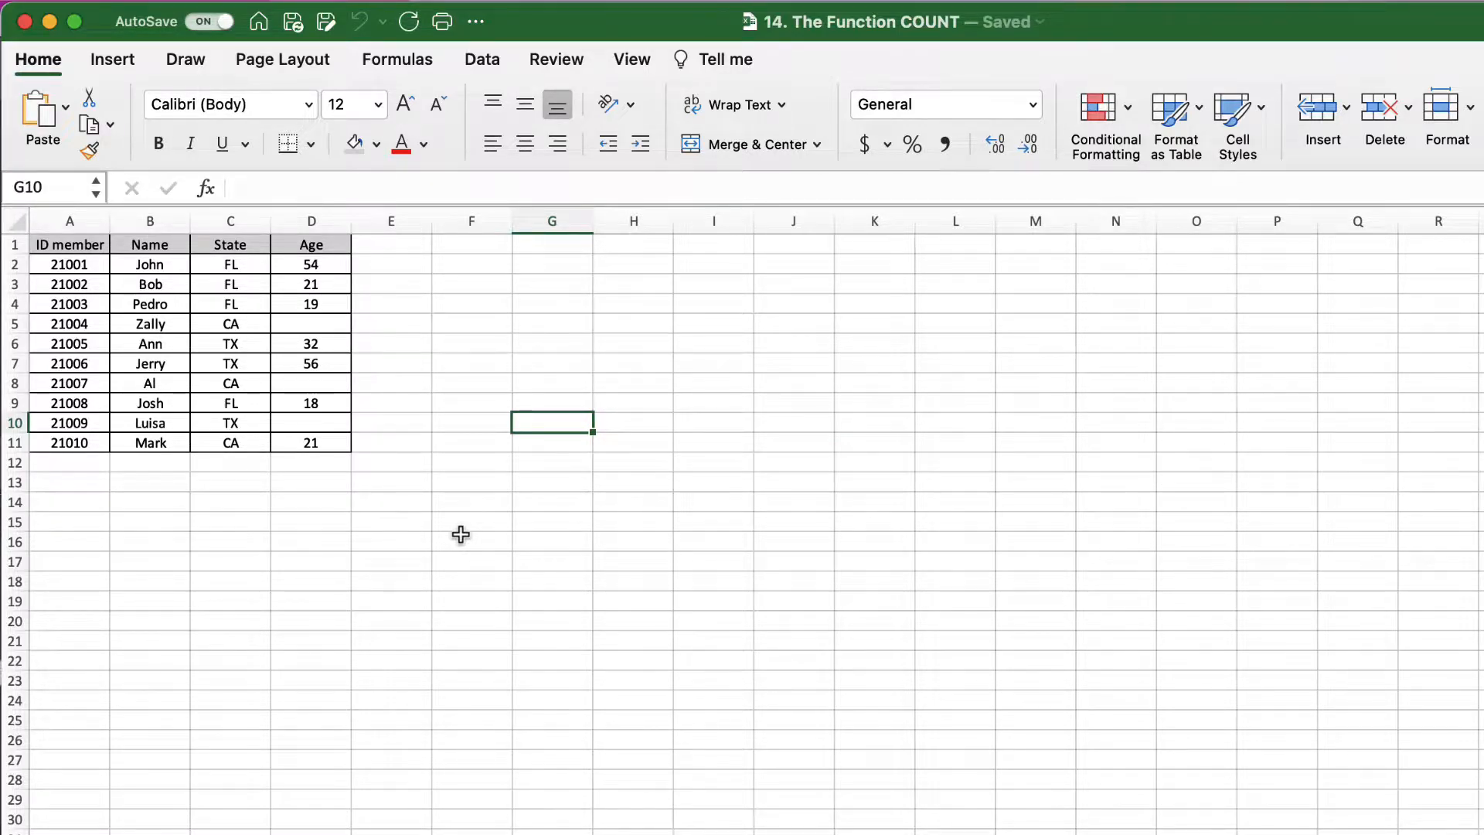
Step: Enter =COUNT(A2:A11) in A15 to count the ID values, giving 10
left_click(73, 518)
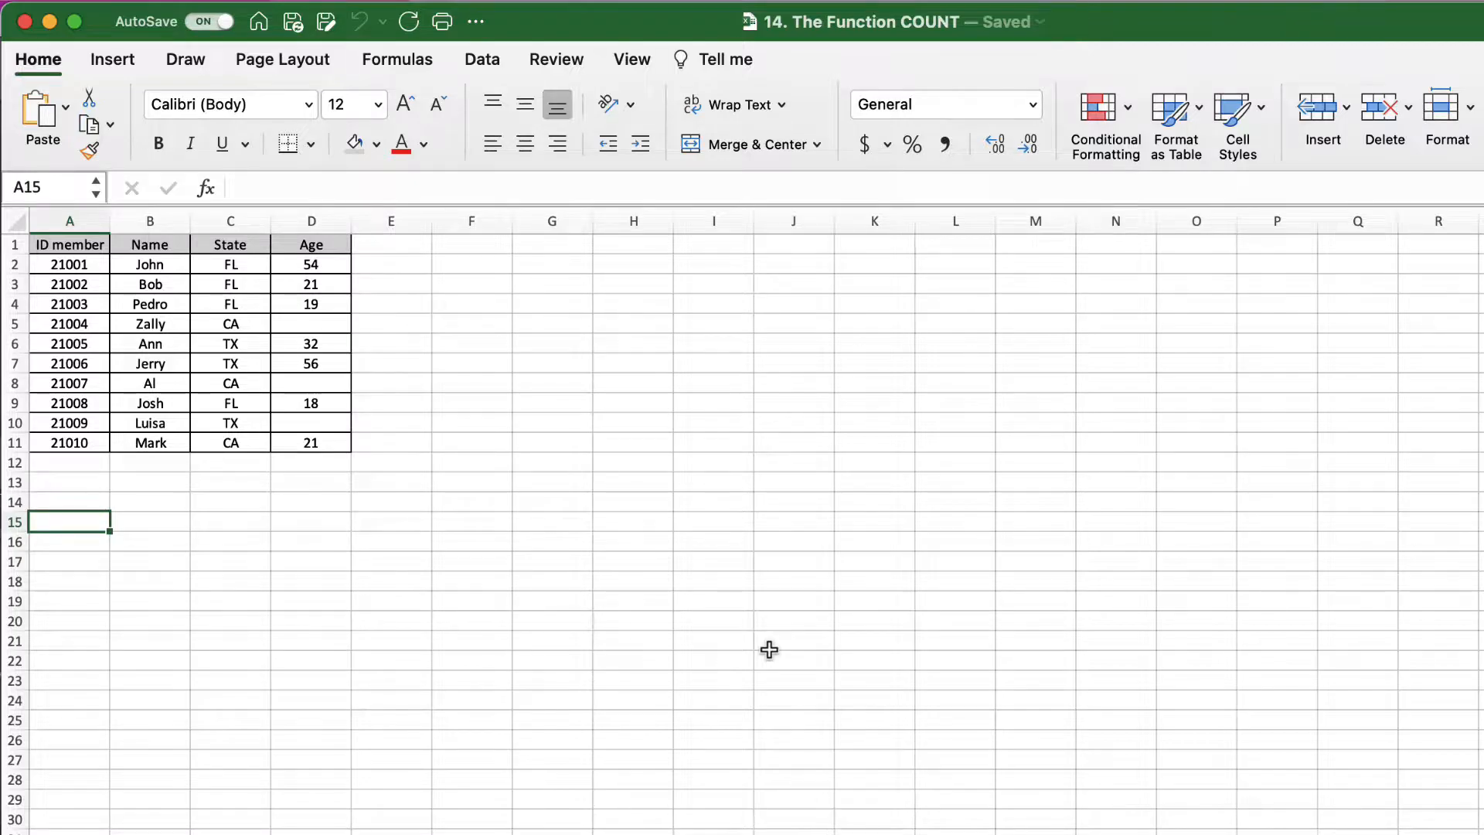
type("=")
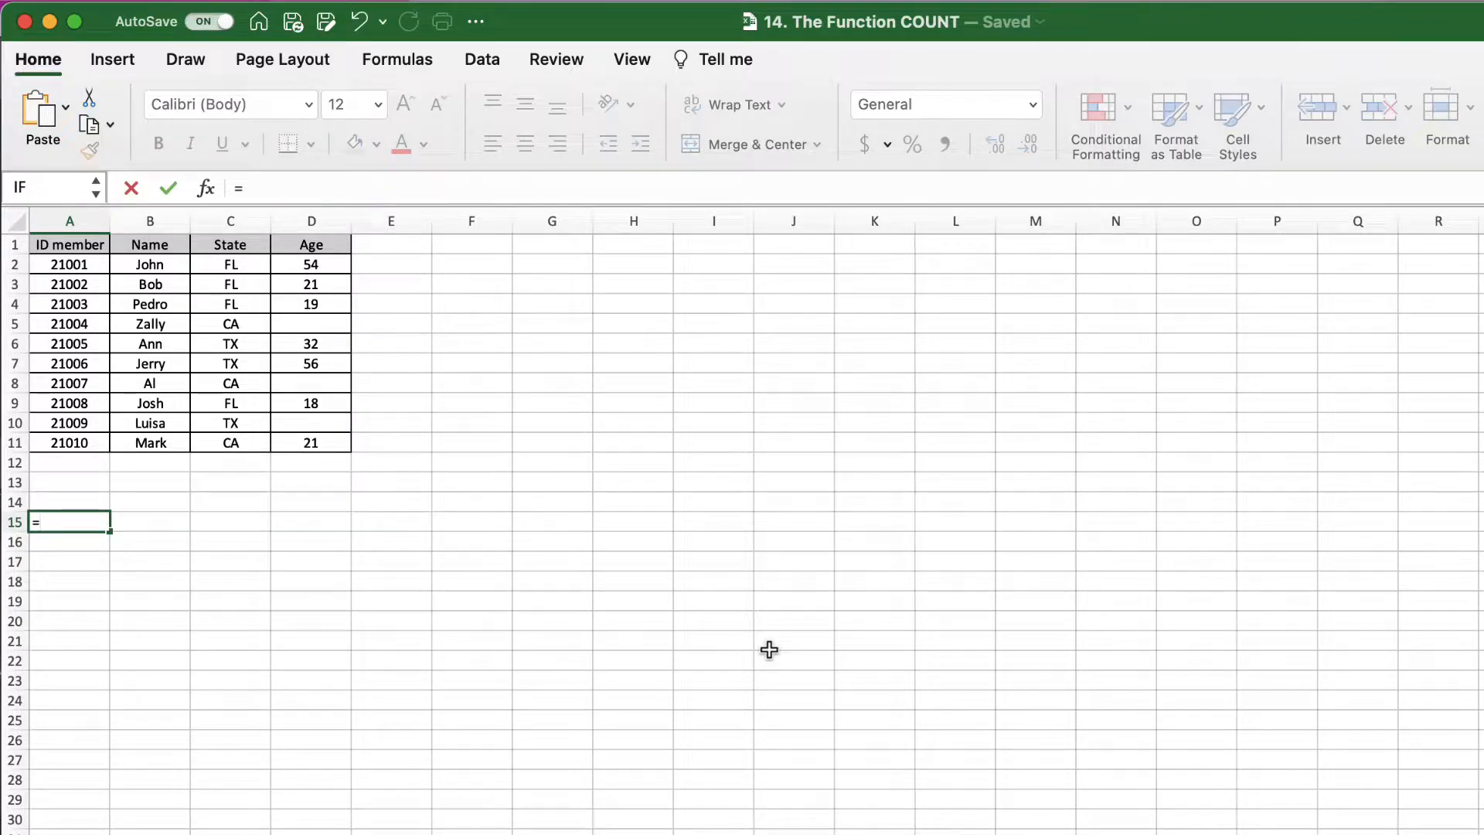
type("count")
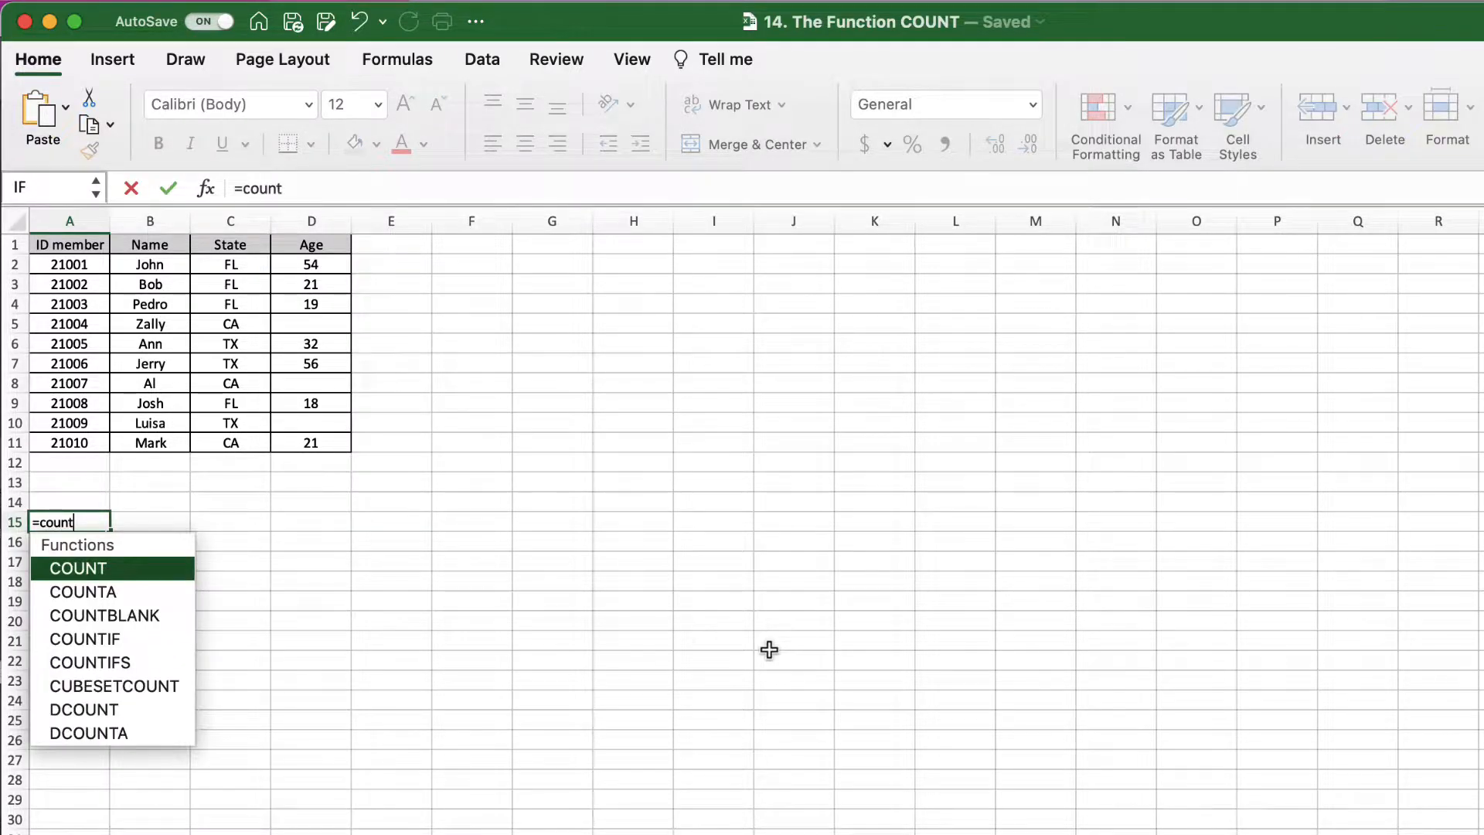
type("(")
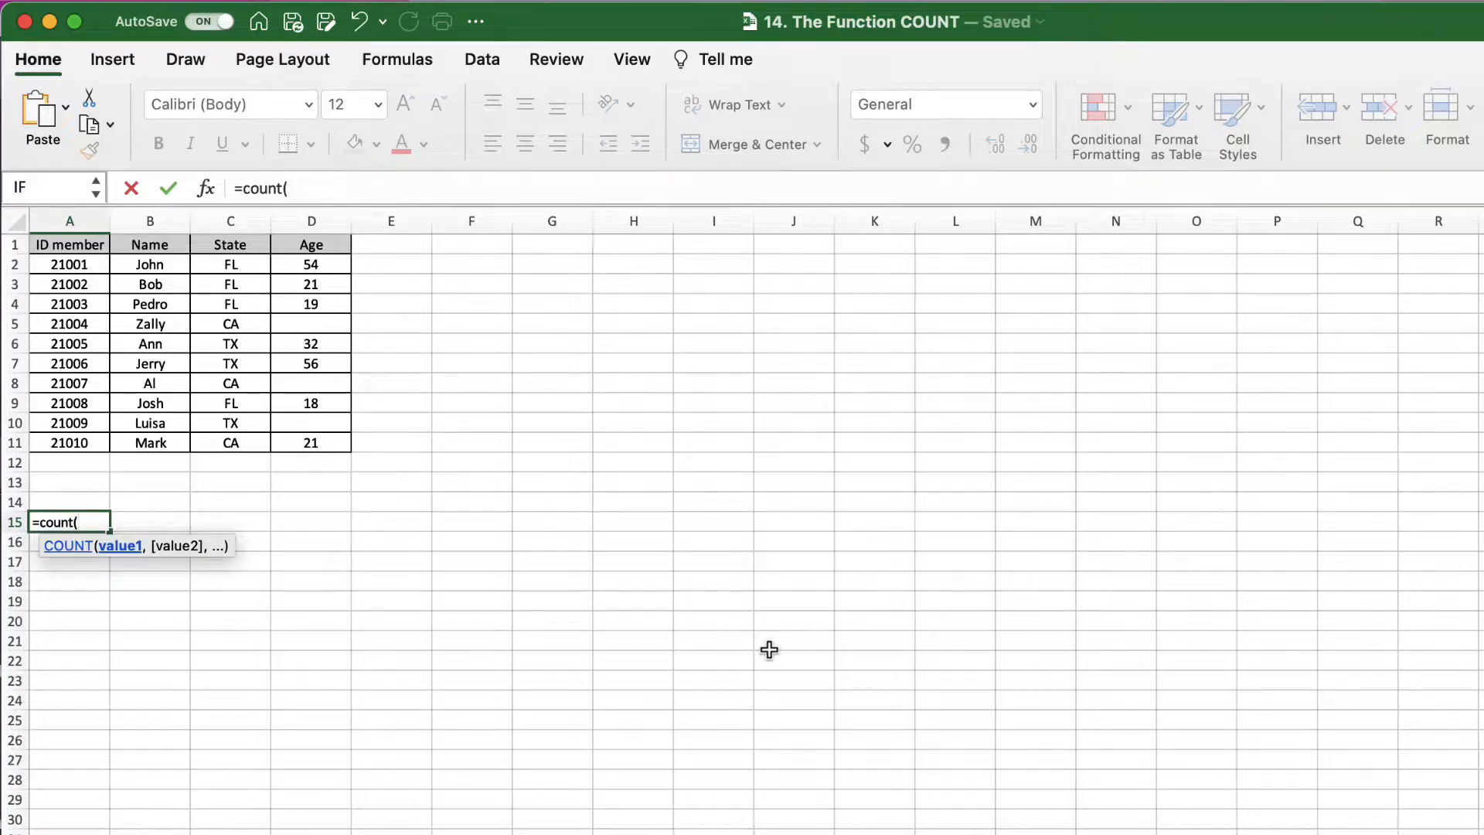
left_click_drag(53, 265, 50, 442)
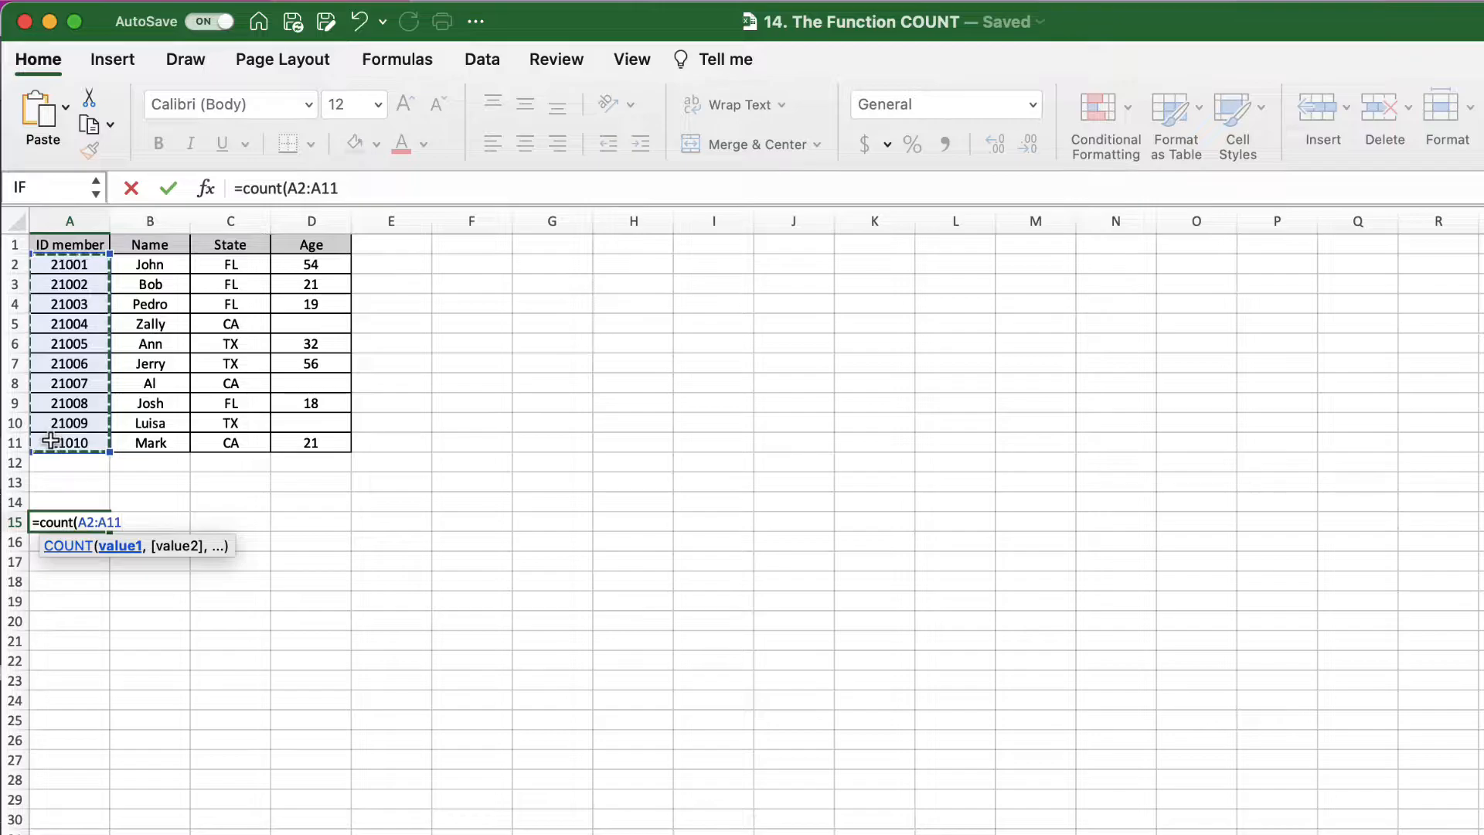
type(")")
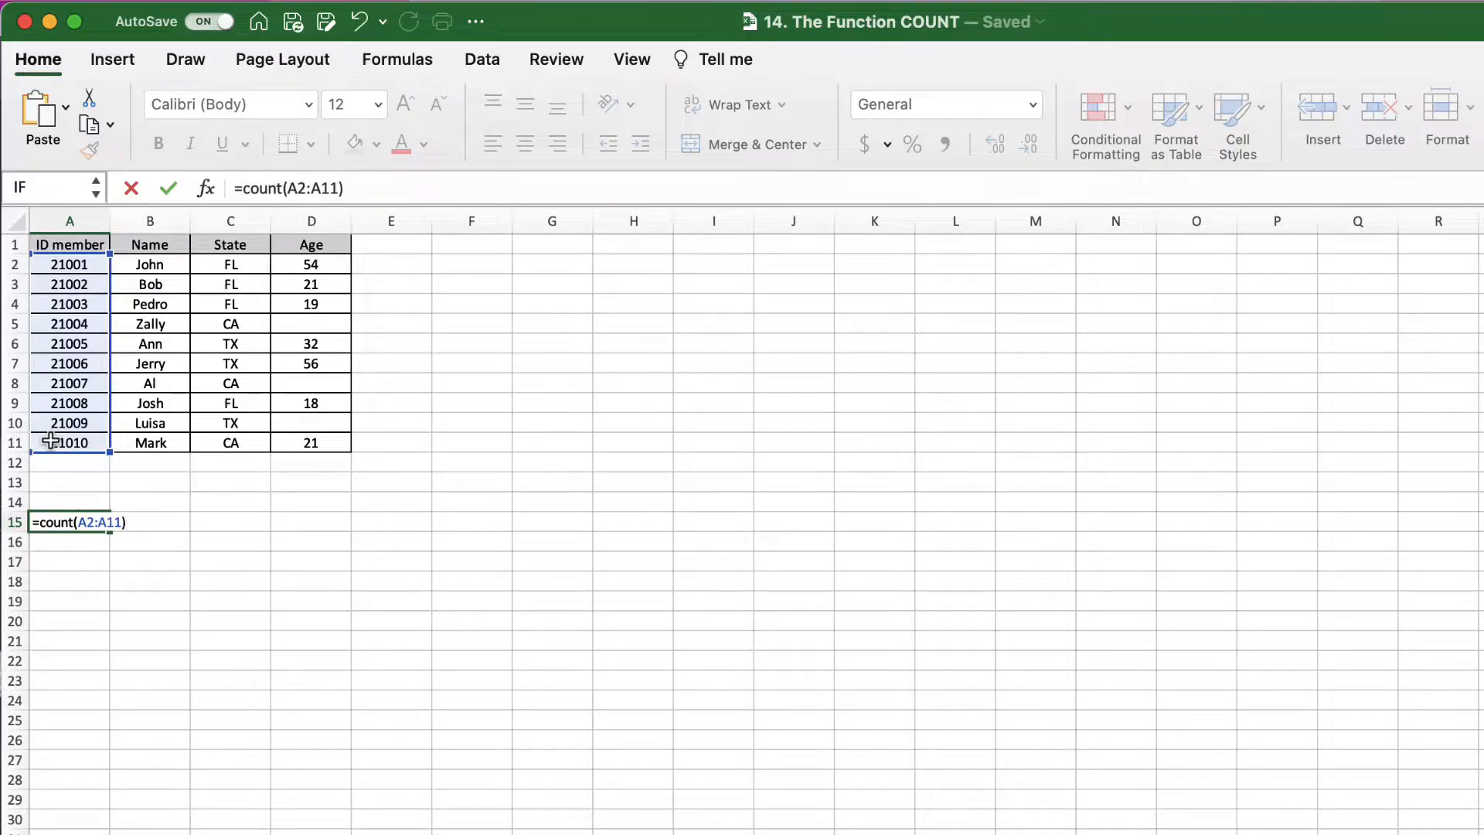
key("Return")
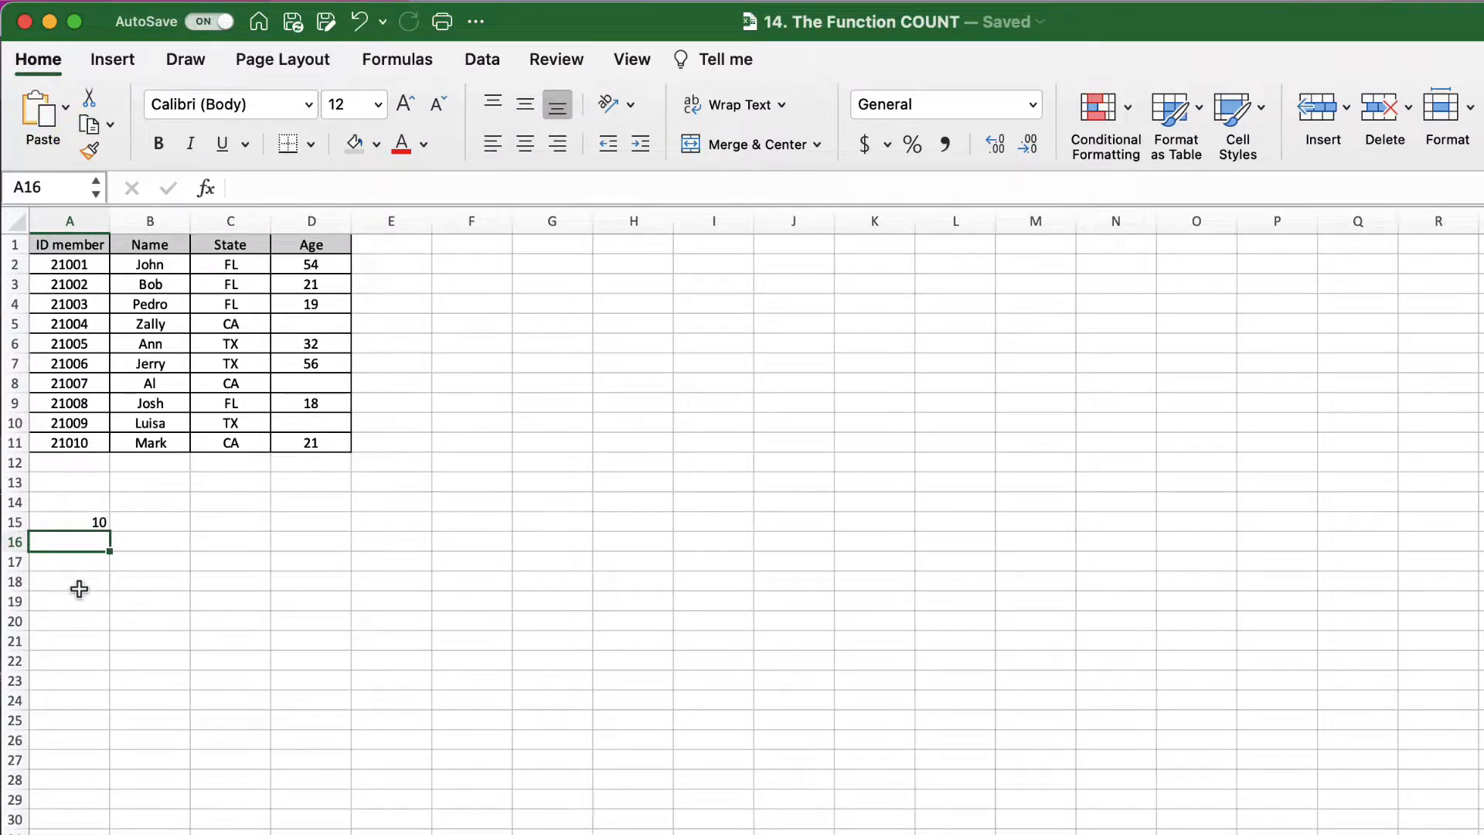
Step: Fill the A15 COUNT formula right to D15, showing 10, 0, 0 and 7
left_click(81, 521)
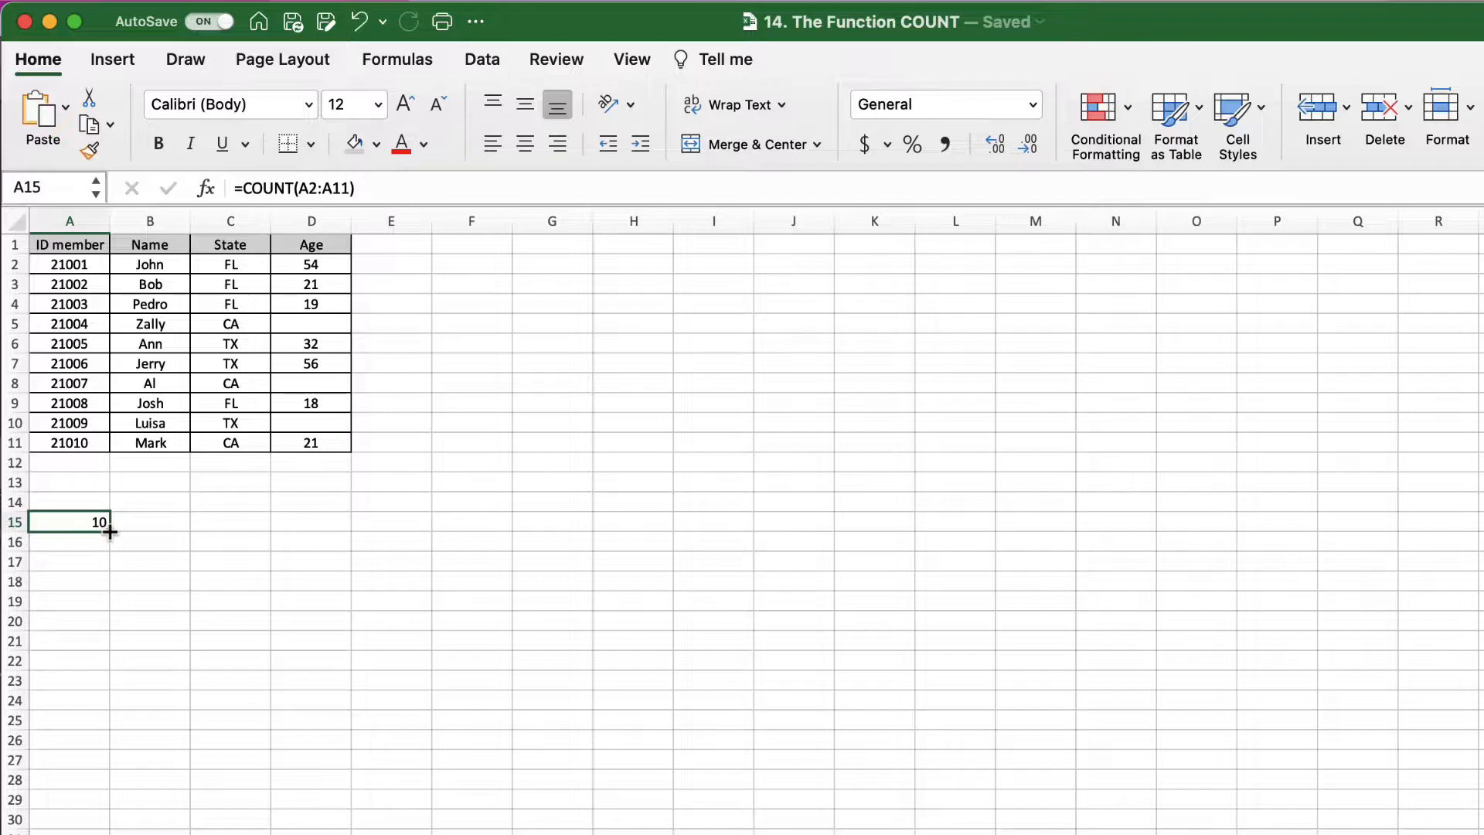
left_click_drag(151, 531, 339, 531)
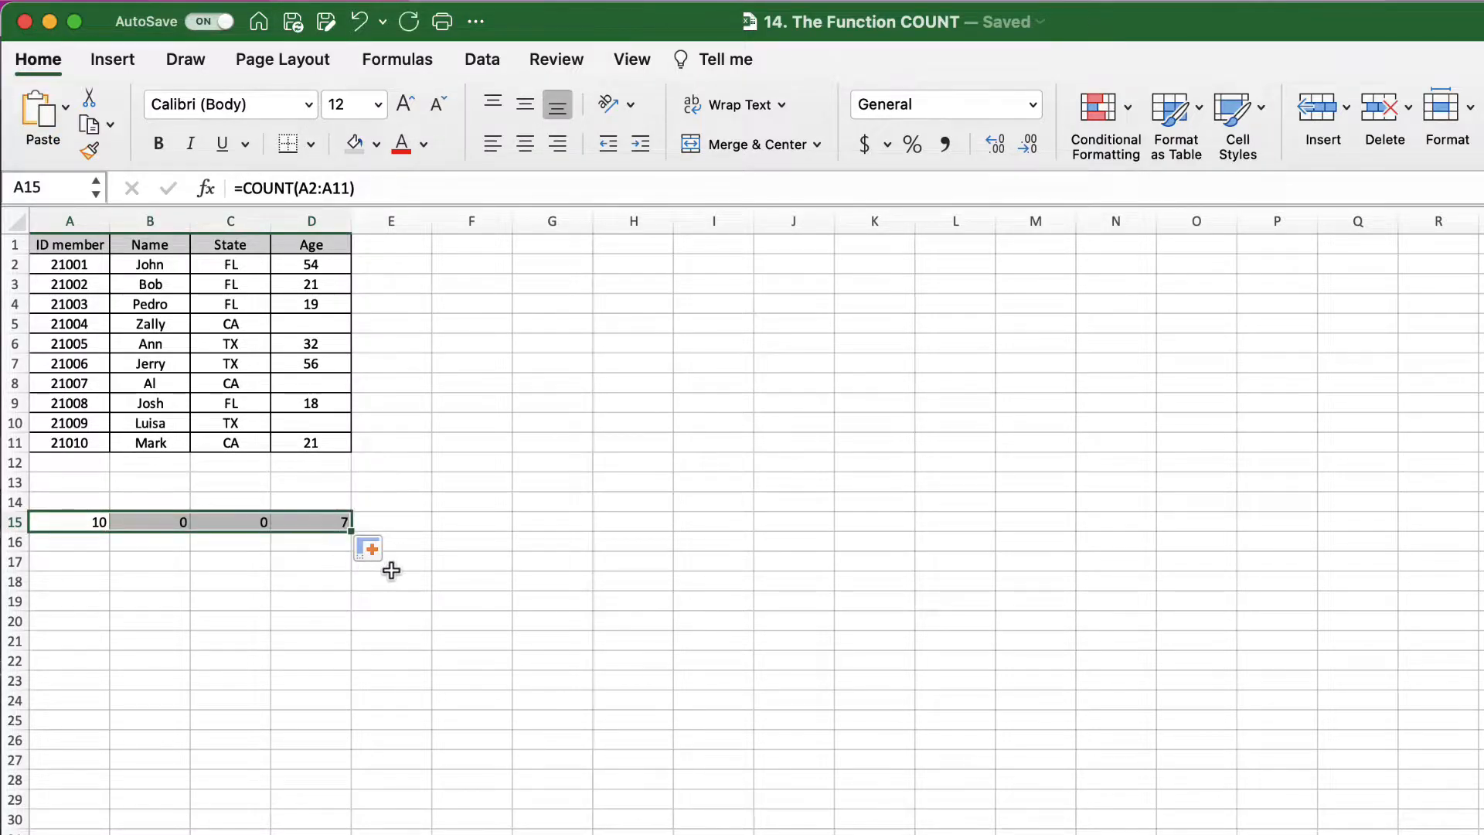
left_click(408, 547)
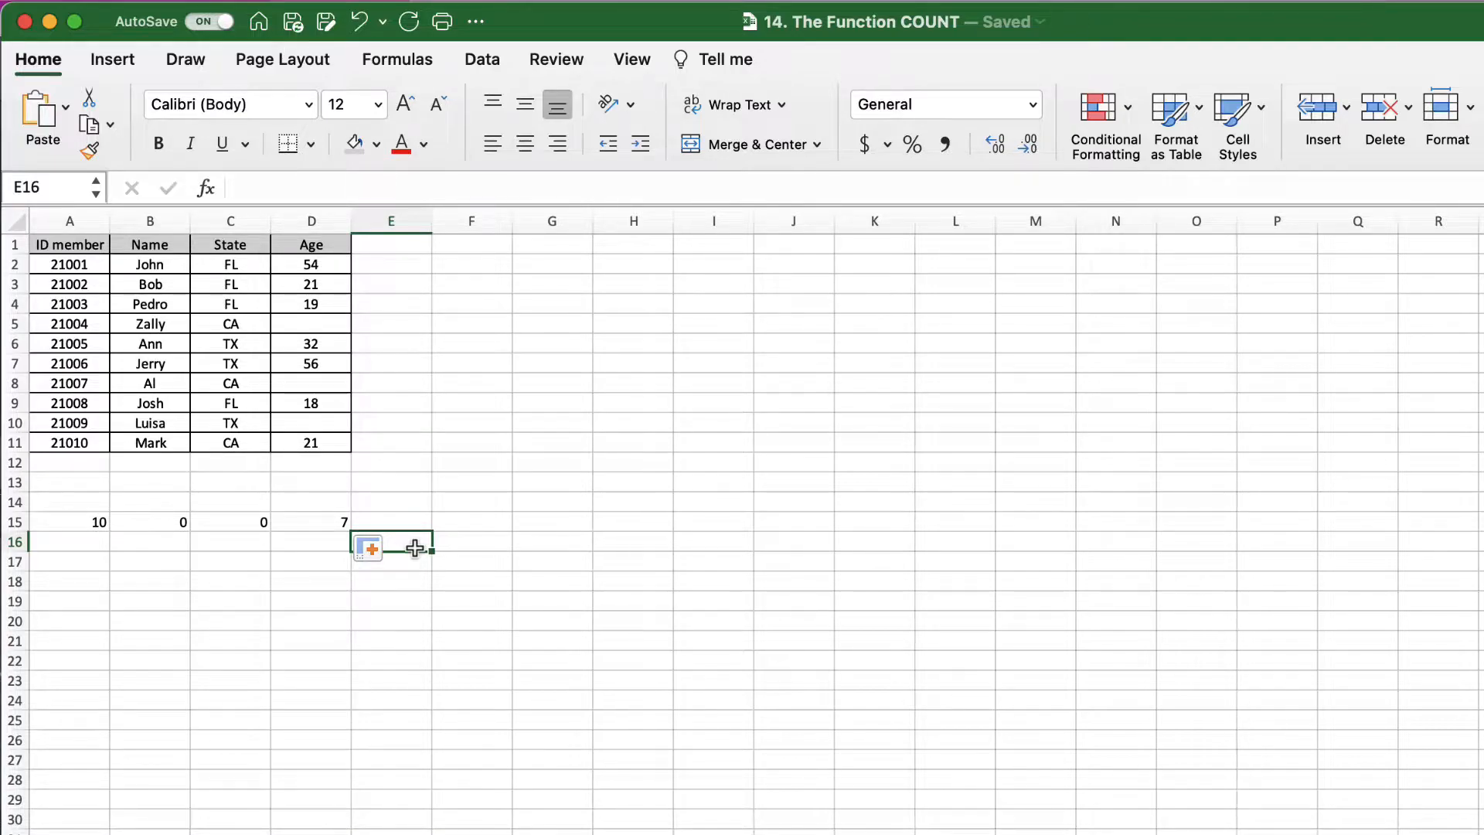
Step: Replace B15's formula with =COUNTA(B2:B11) to count the names
left_click(157, 521)
key("Delete")
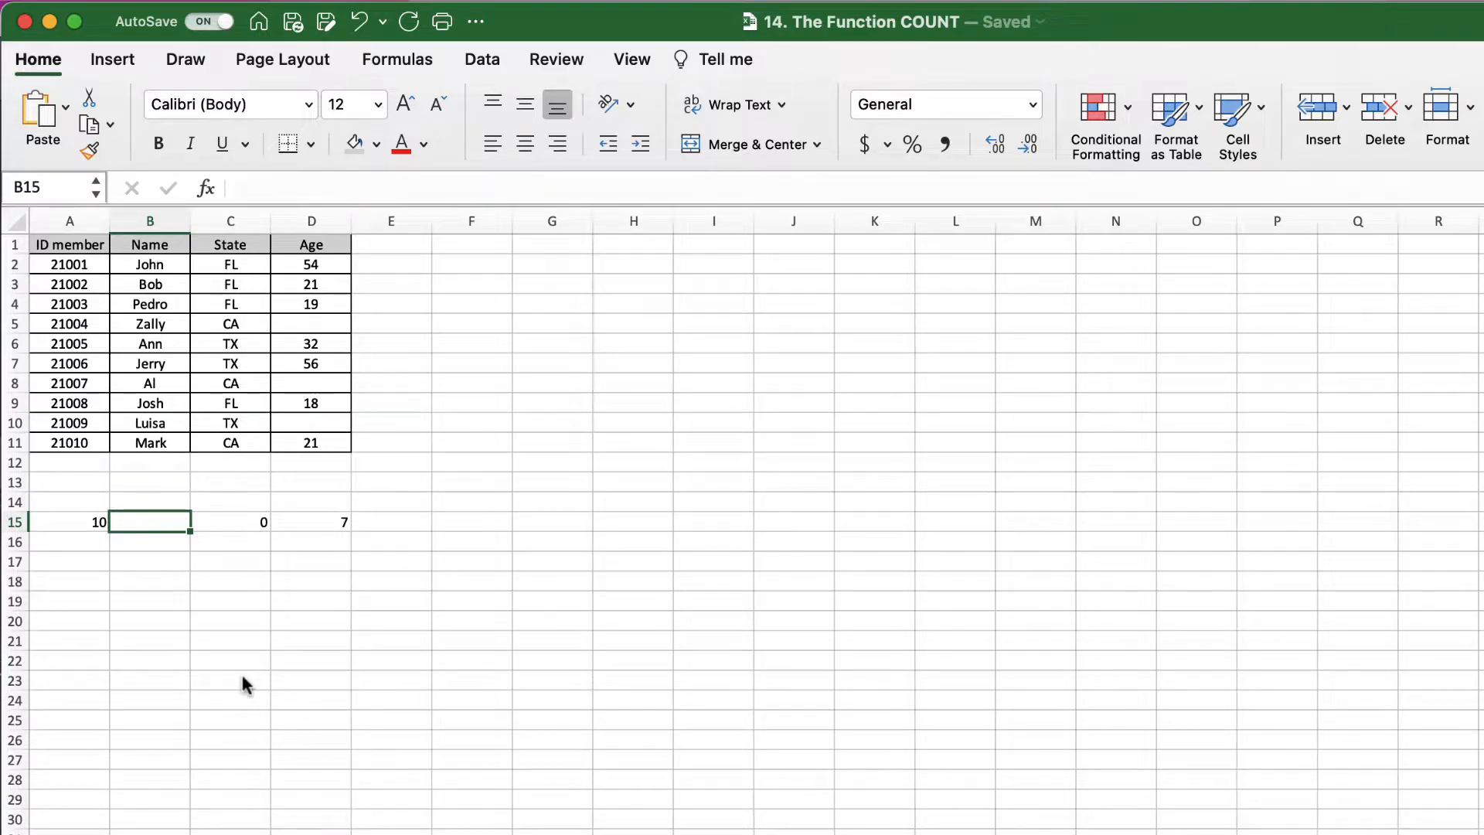
type("=")
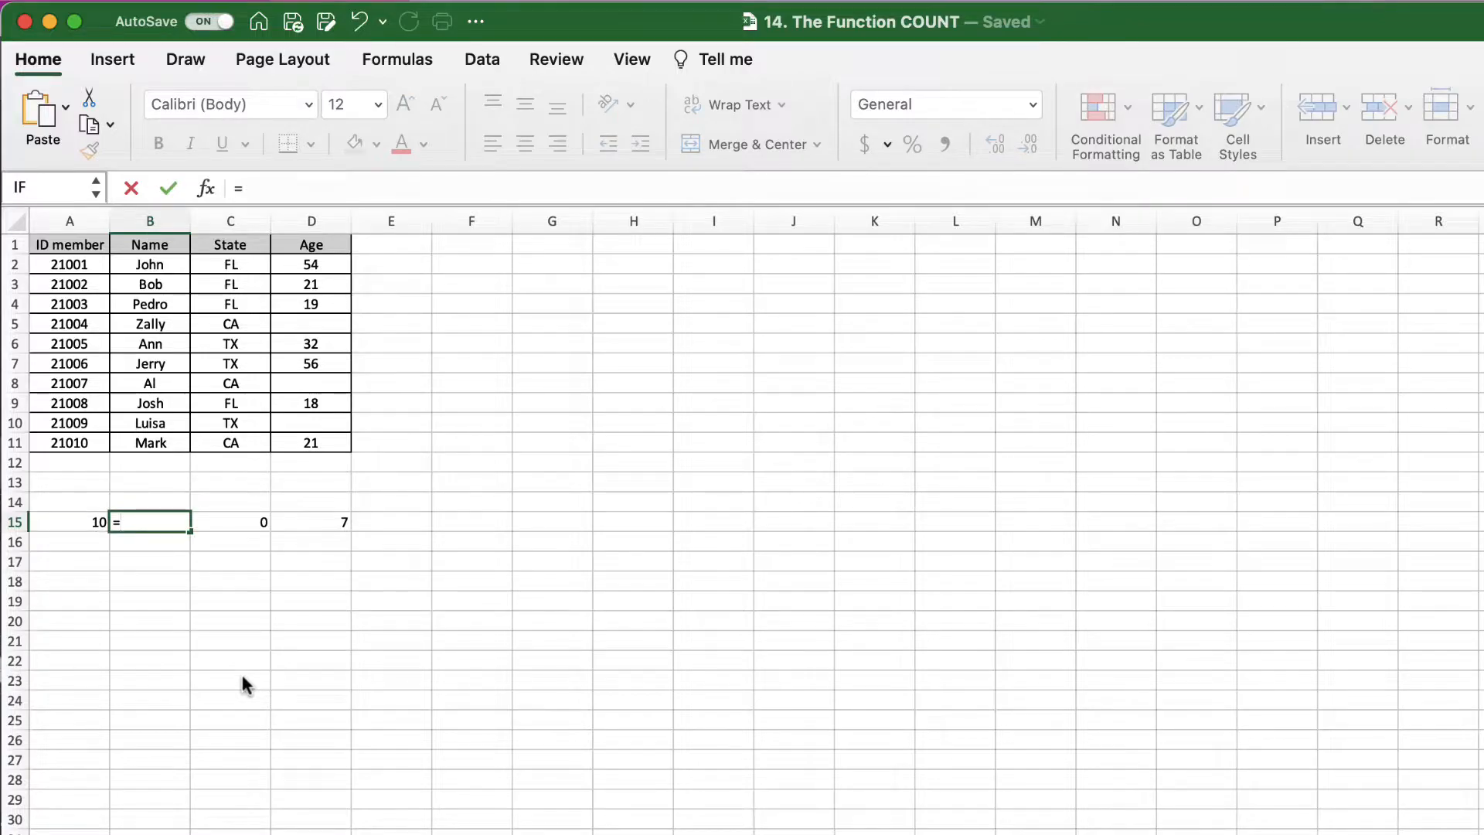
type("count")
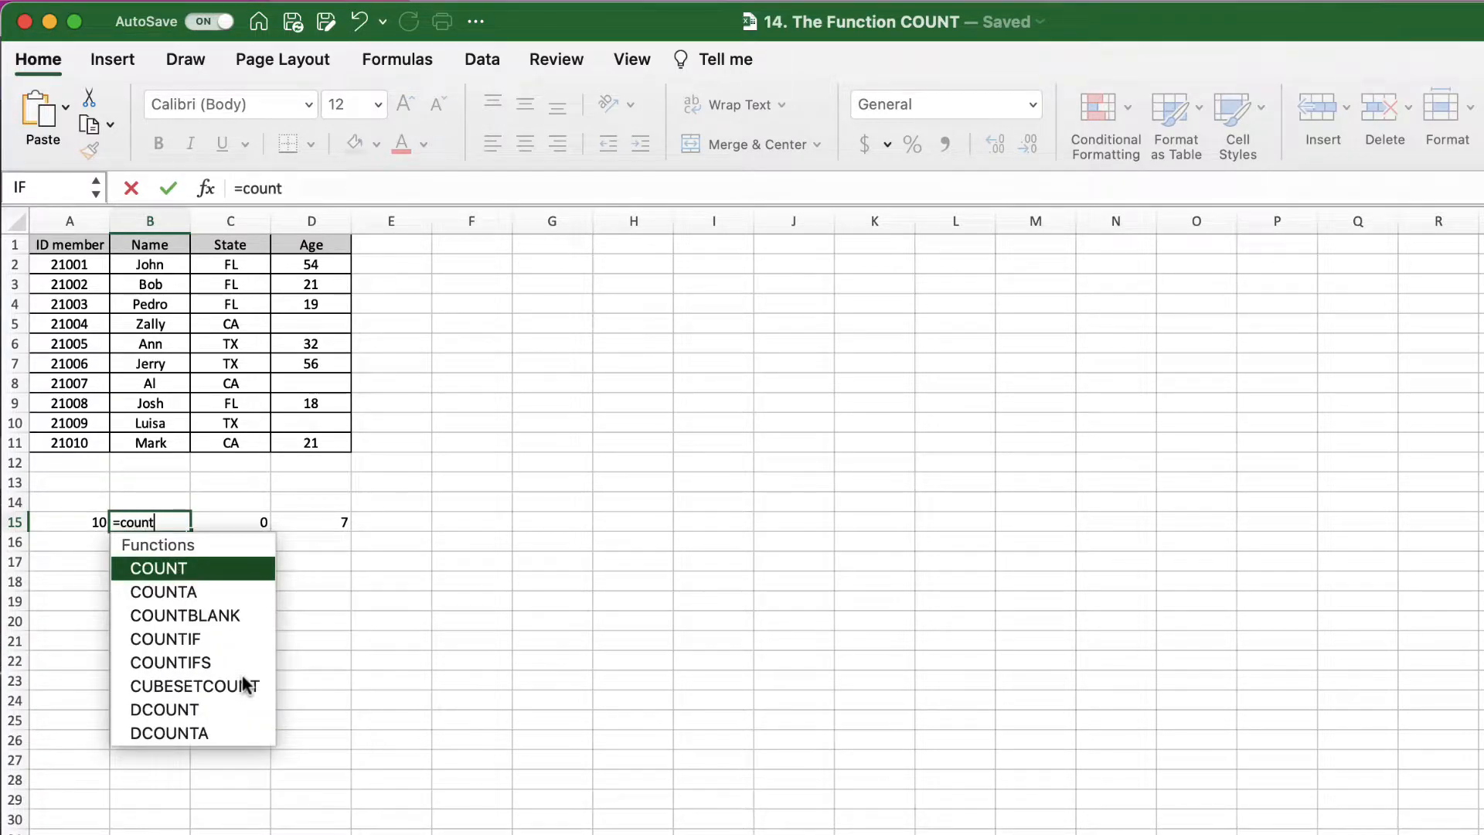
type("a(")
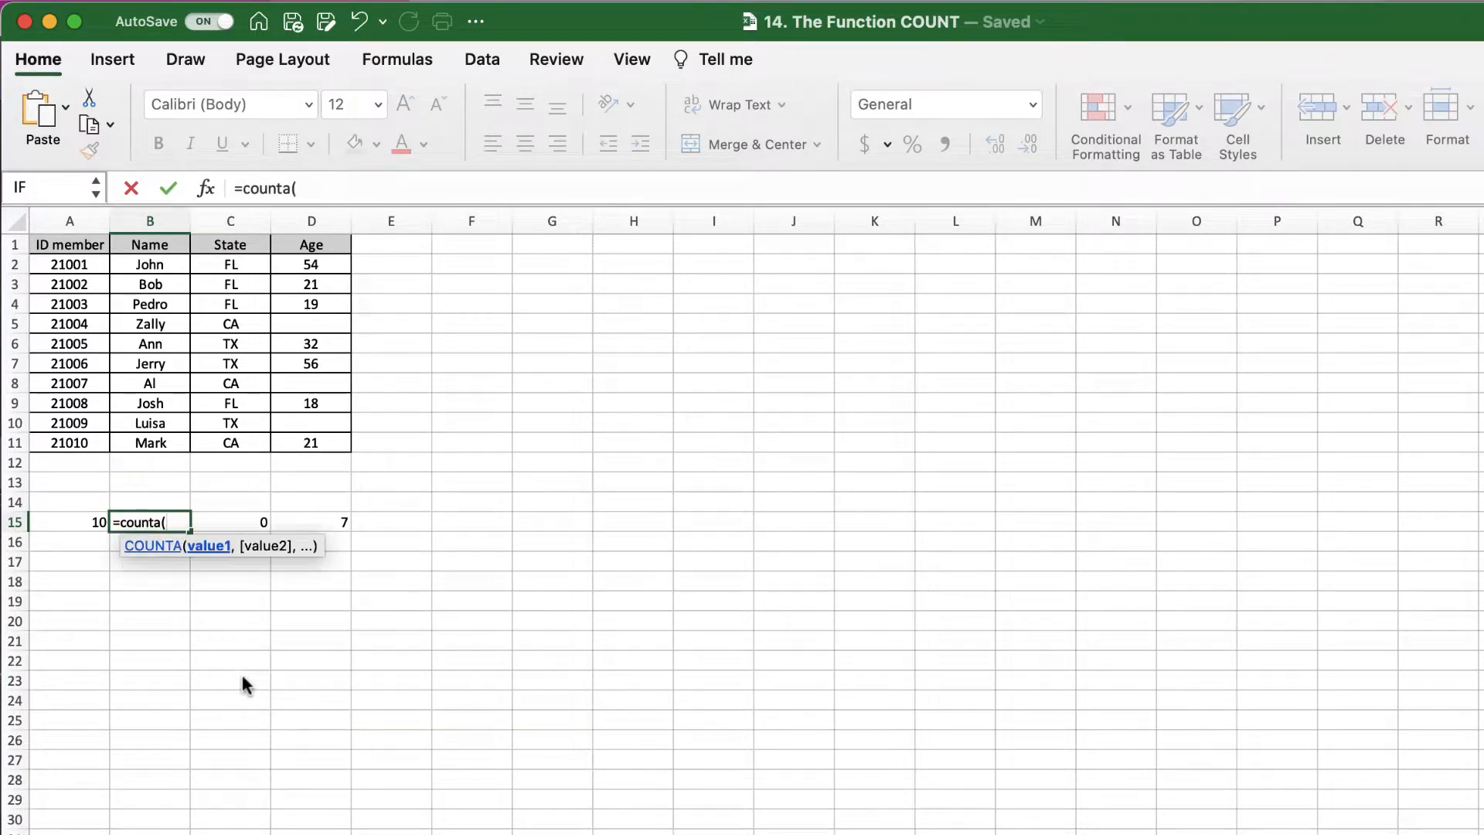
left_click_drag(154, 267, 161, 447)
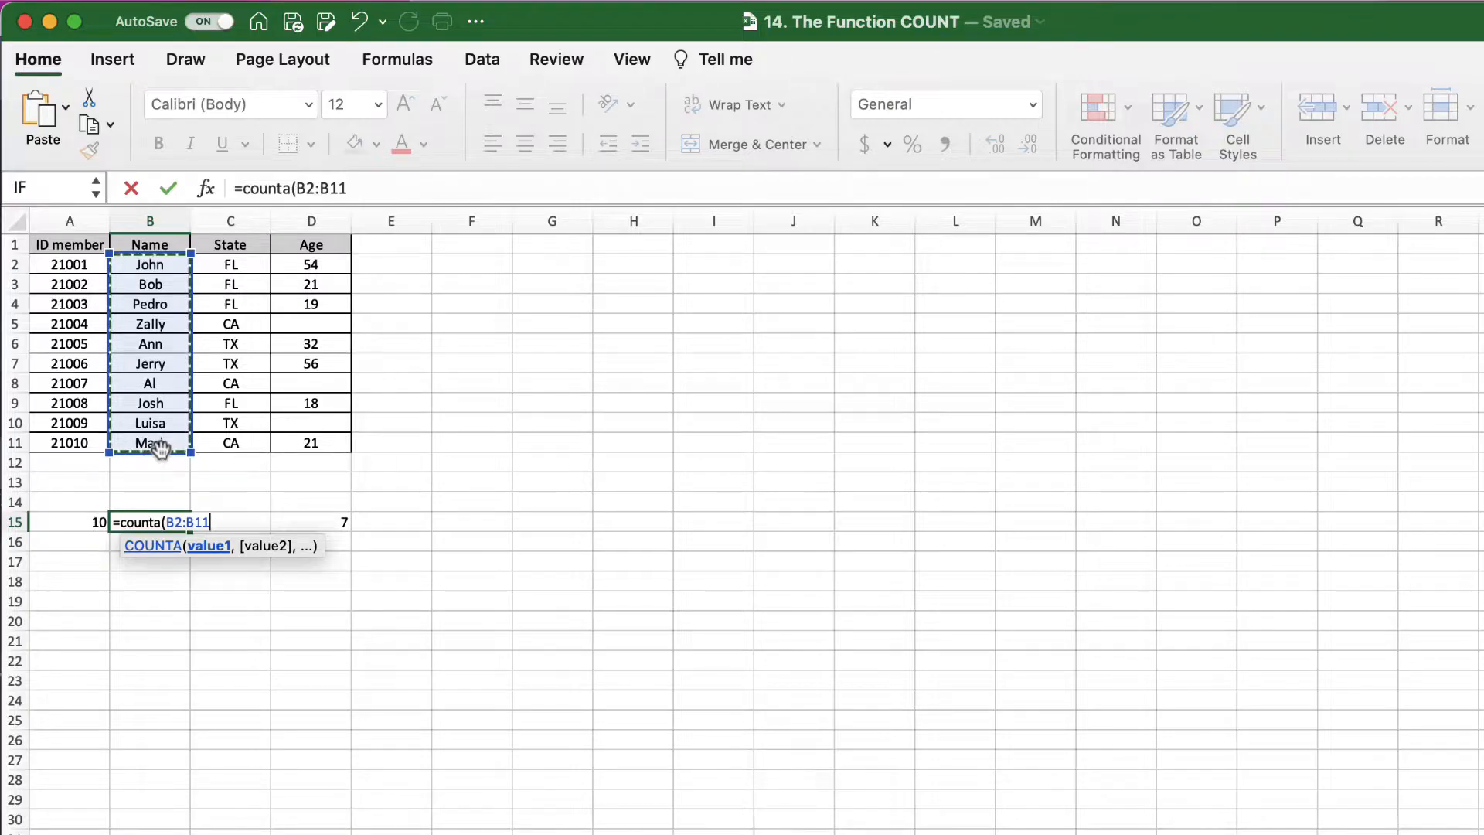
type(")")
key("Return")
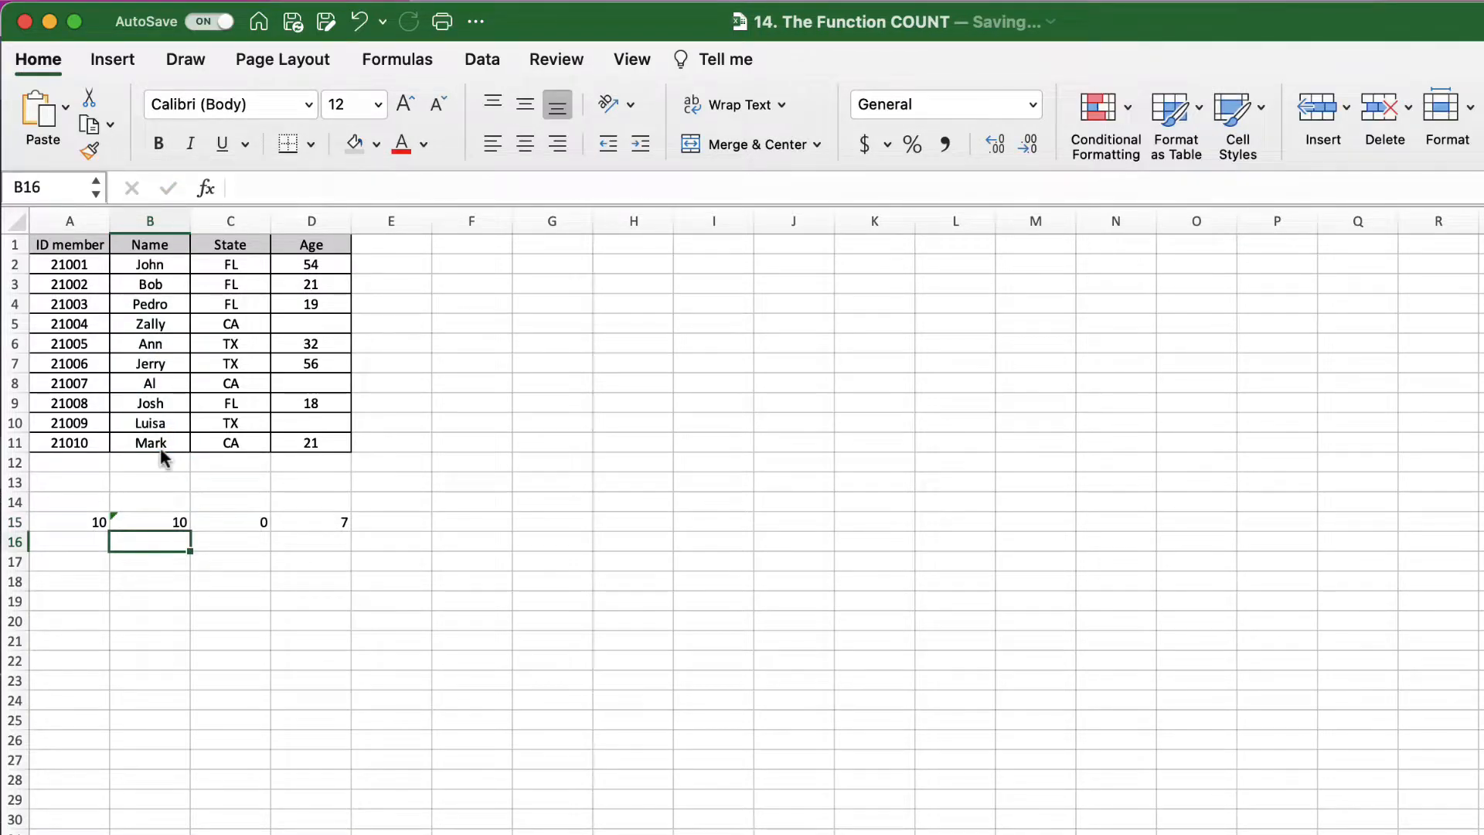
Step: Copy the B15 COUNTA formula across to D15, giving 10, 10 and 7
left_click(168, 523)
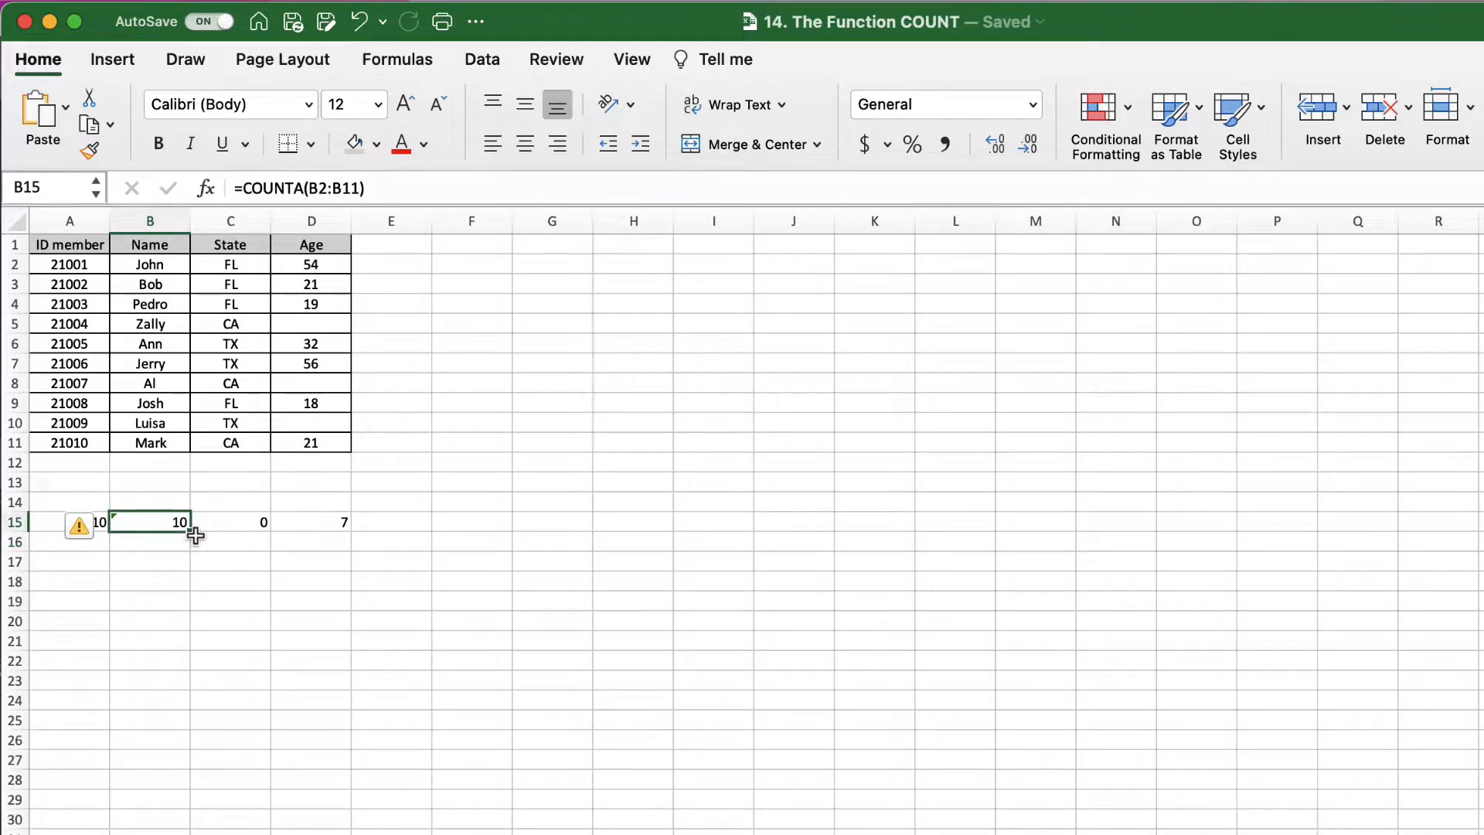
left_click(195, 540)
left_click(174, 529)
left_click_drag(189, 531, 324, 536)
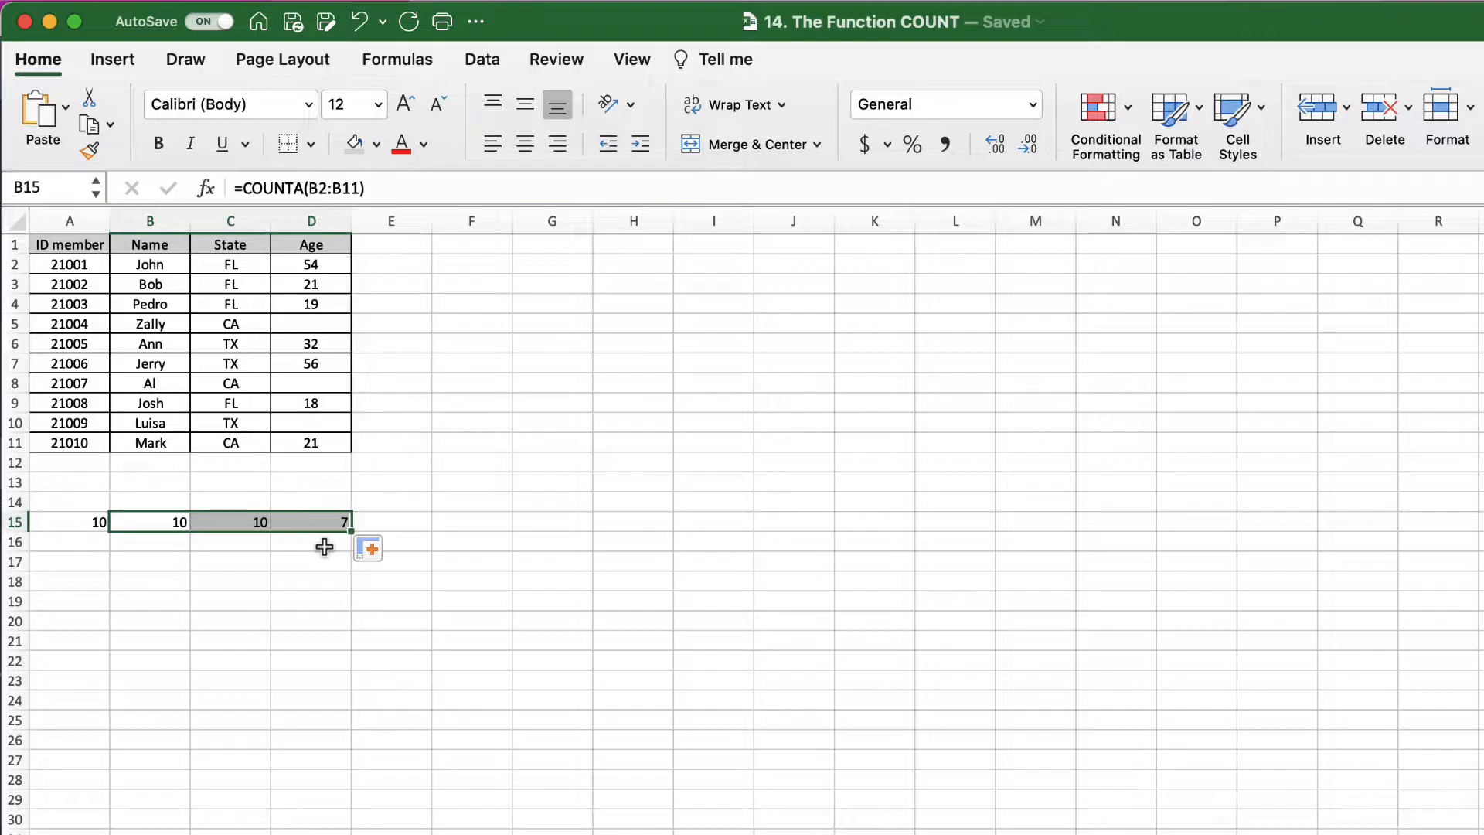
left_click(322, 544)
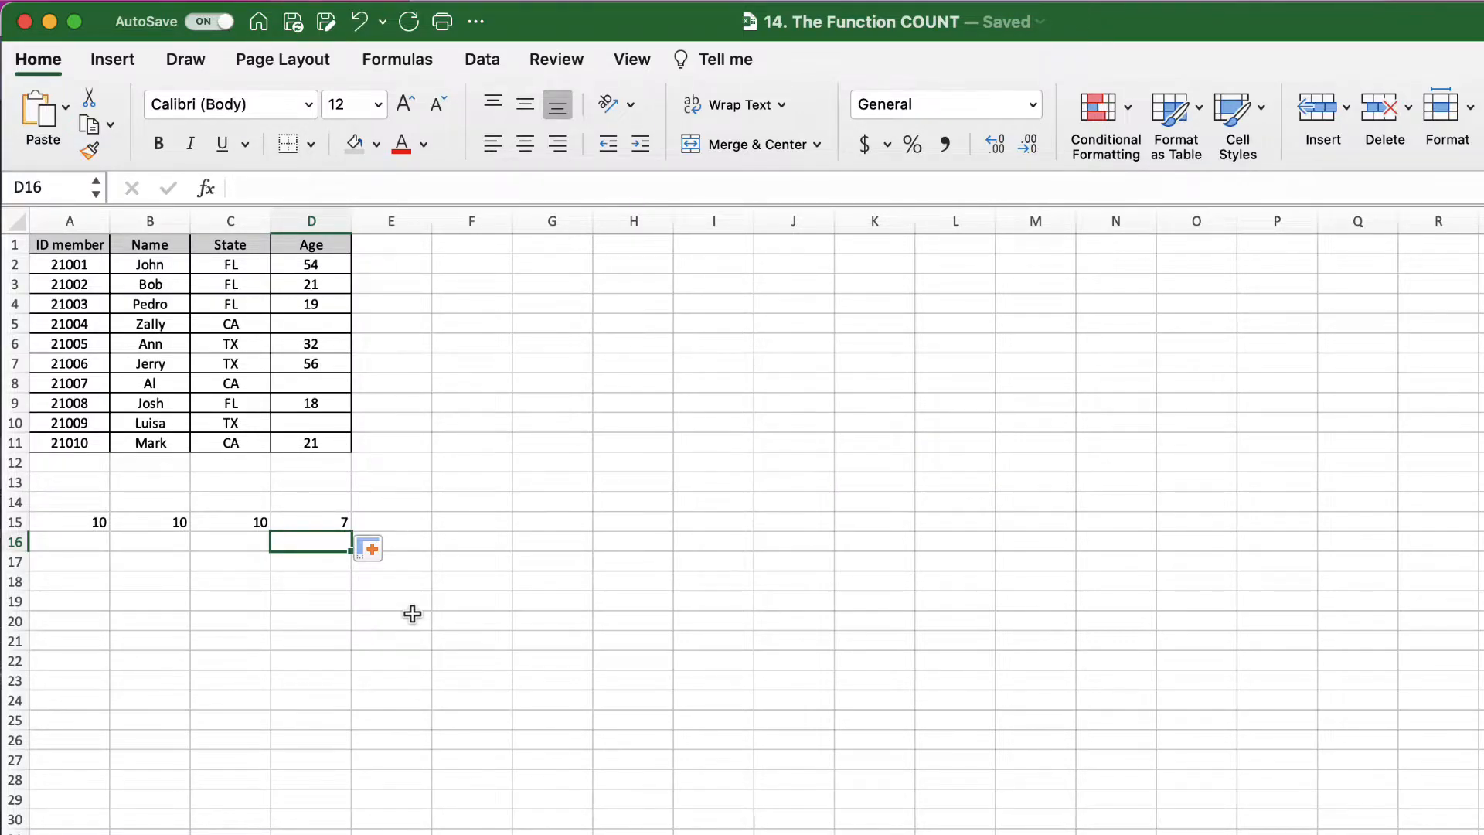
Step: Enter =COUNTBLANK(D2:D11) in D16, returning 3 members without an age
type("=")
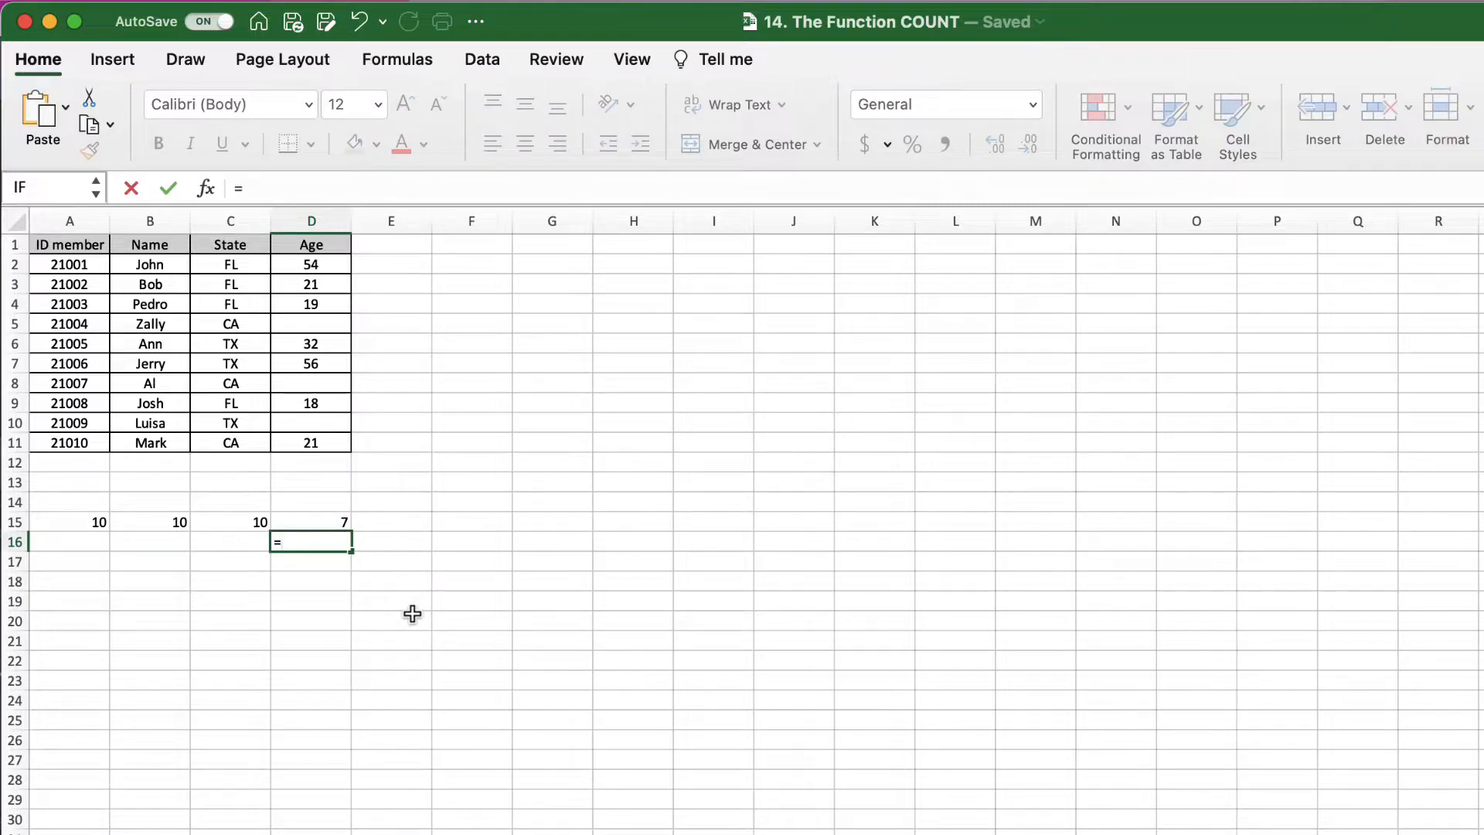
type("count")
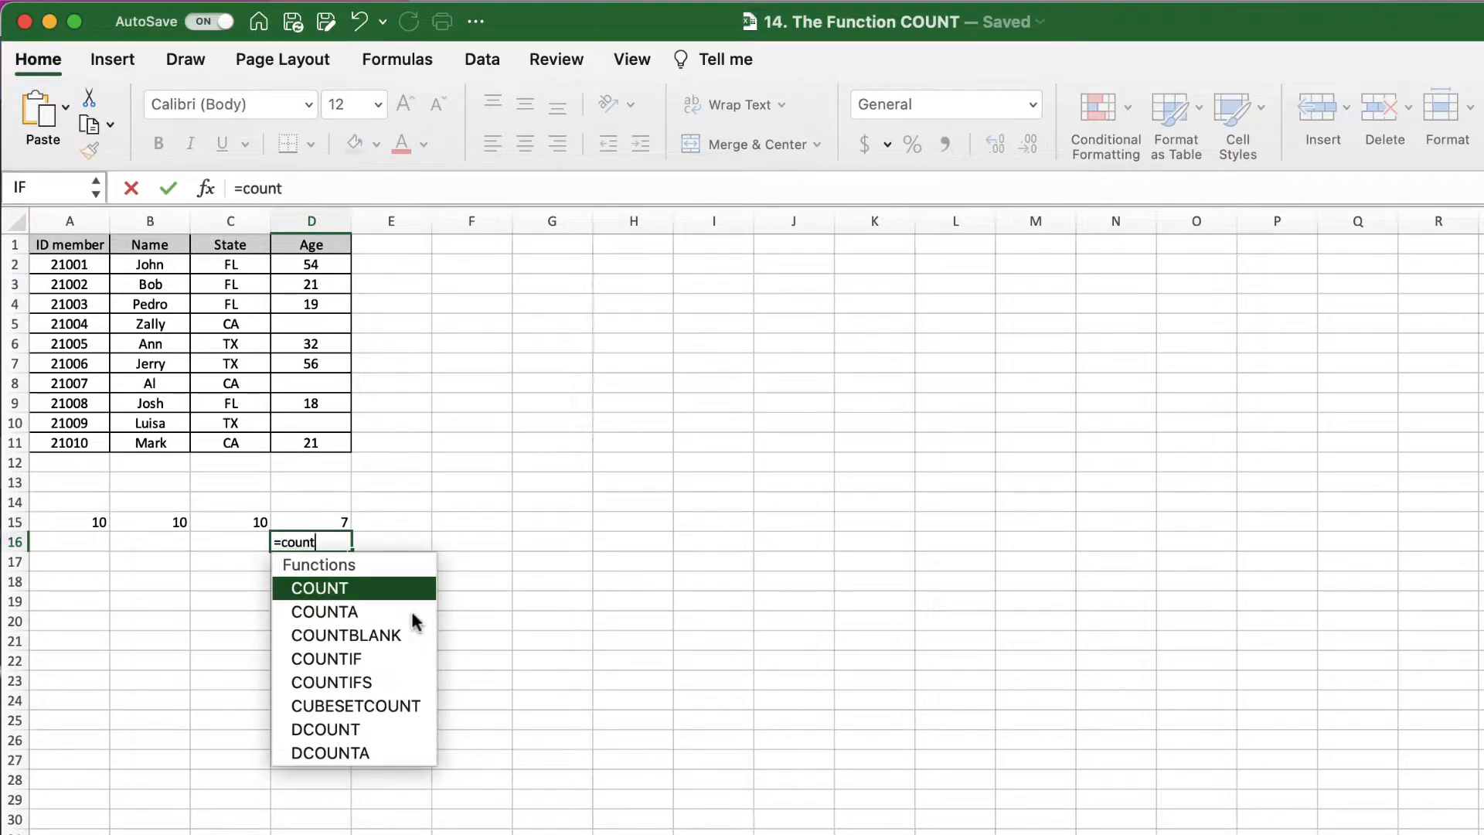
type("blank(")
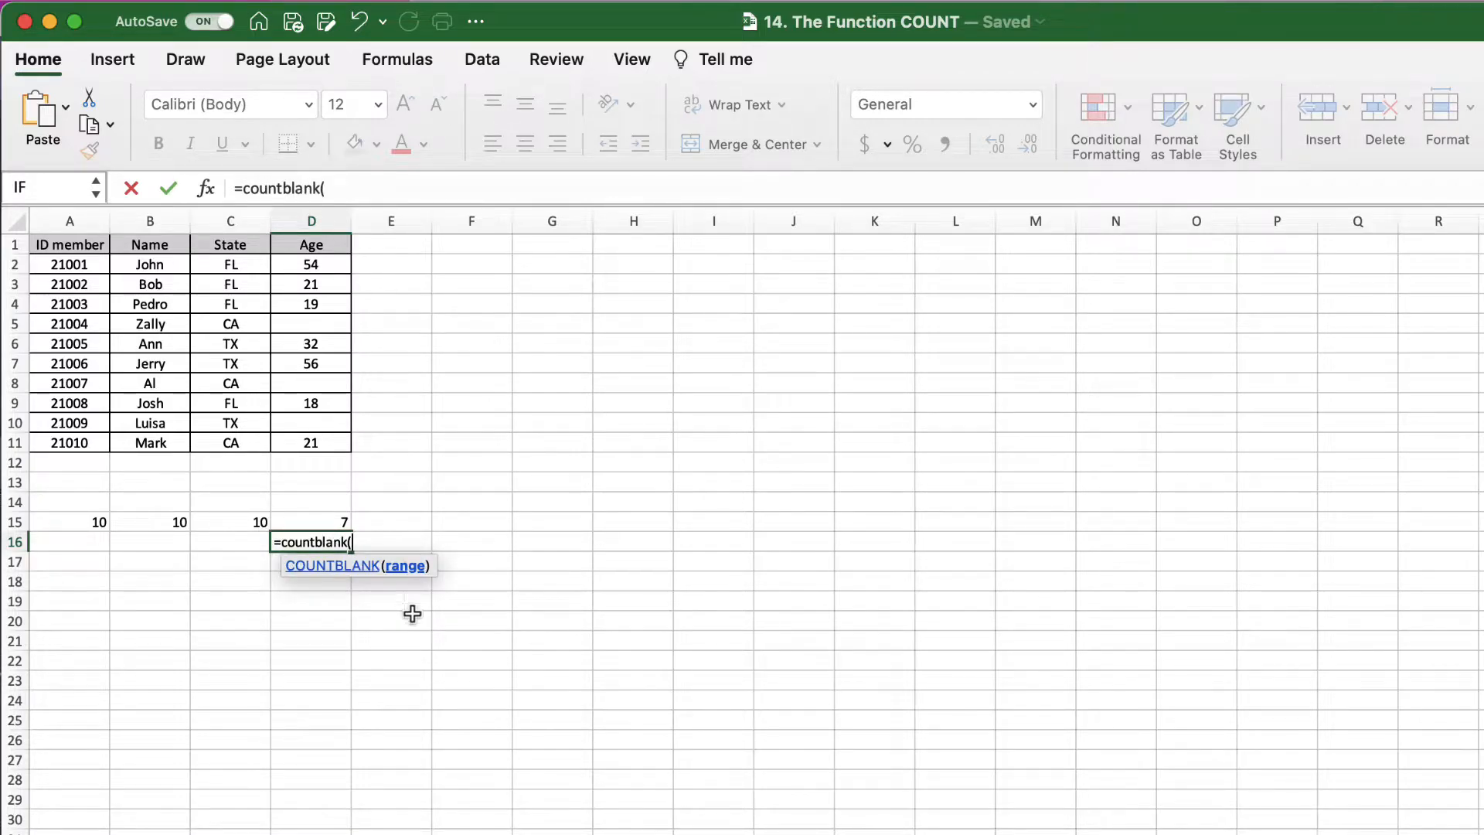
left_click_drag(312, 265, 327, 437)
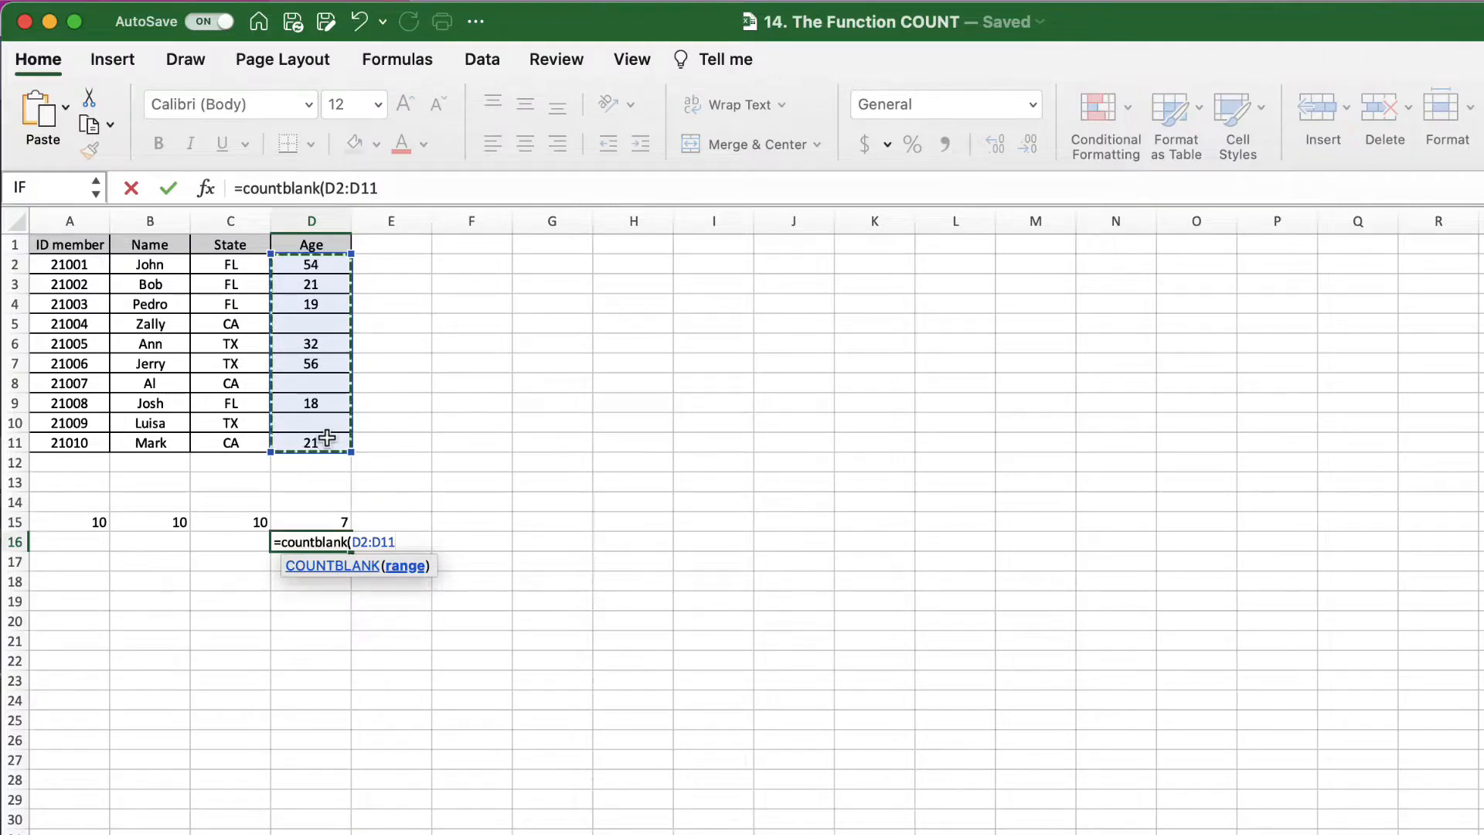
key("Return")
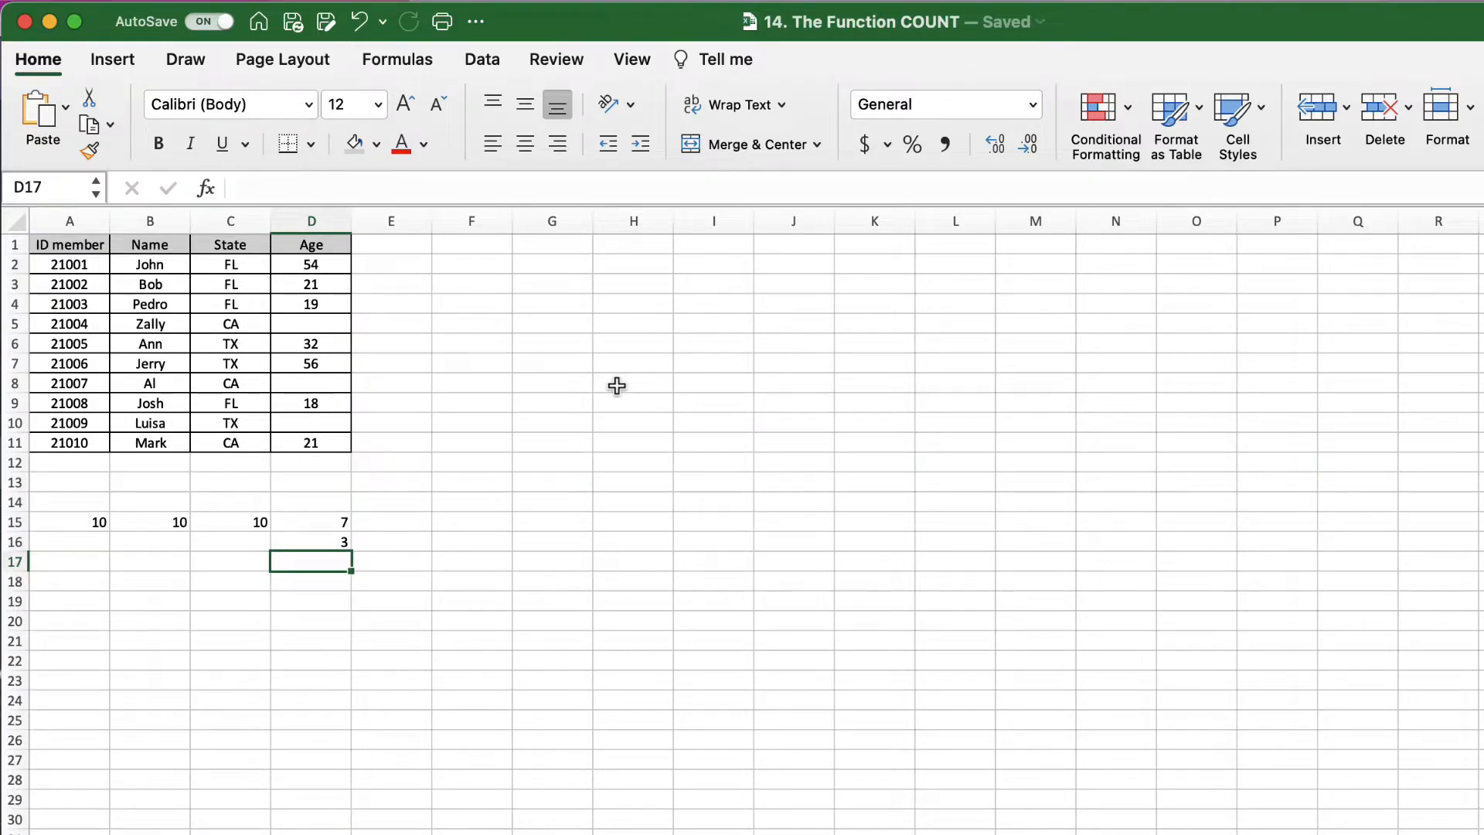
Step: List the state labels FL, TX and CA in G3:G5
left_click(558, 287)
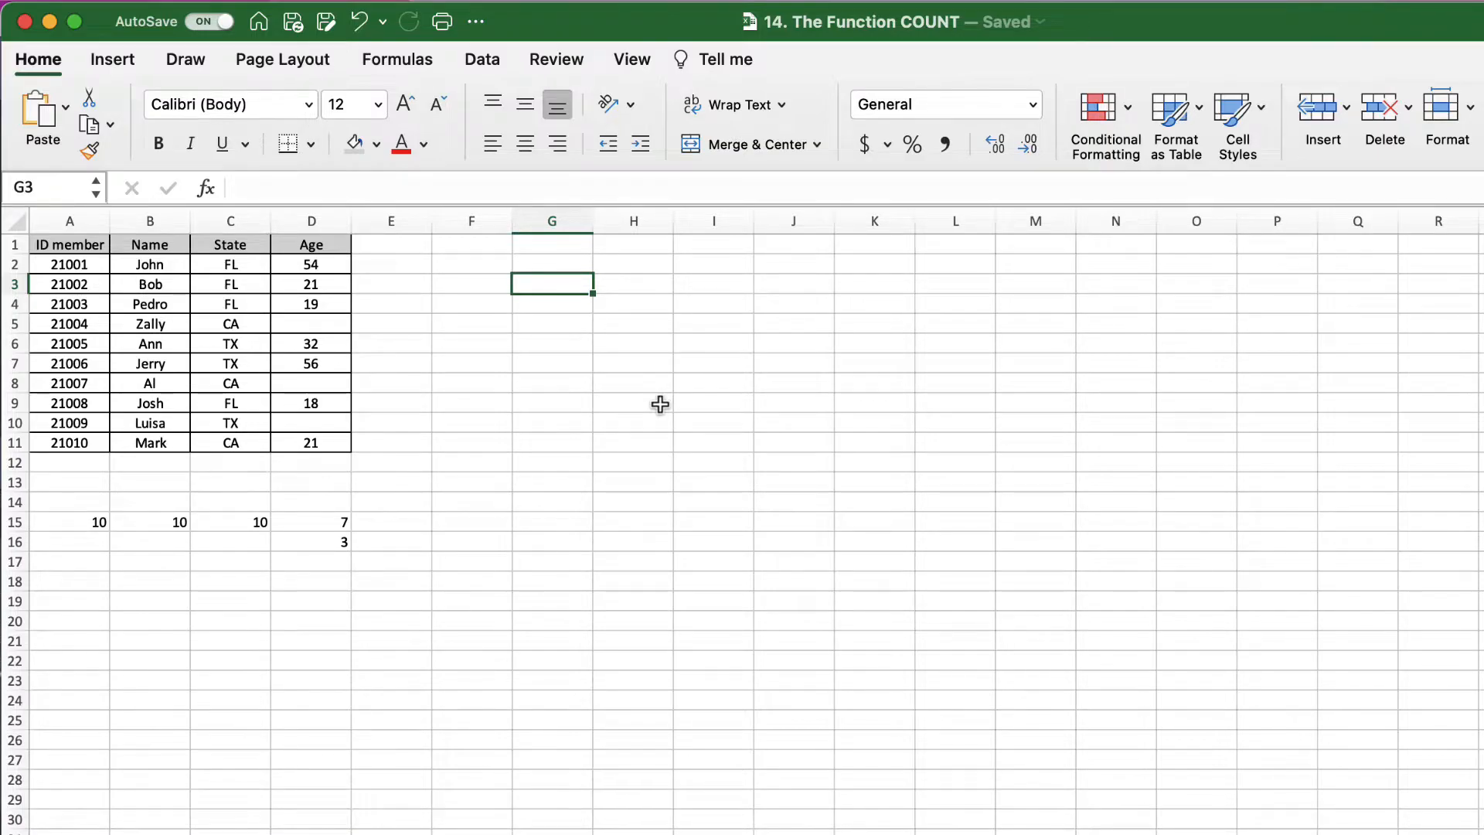
type("FL")
key("Return")
type("TX")
key("Return")
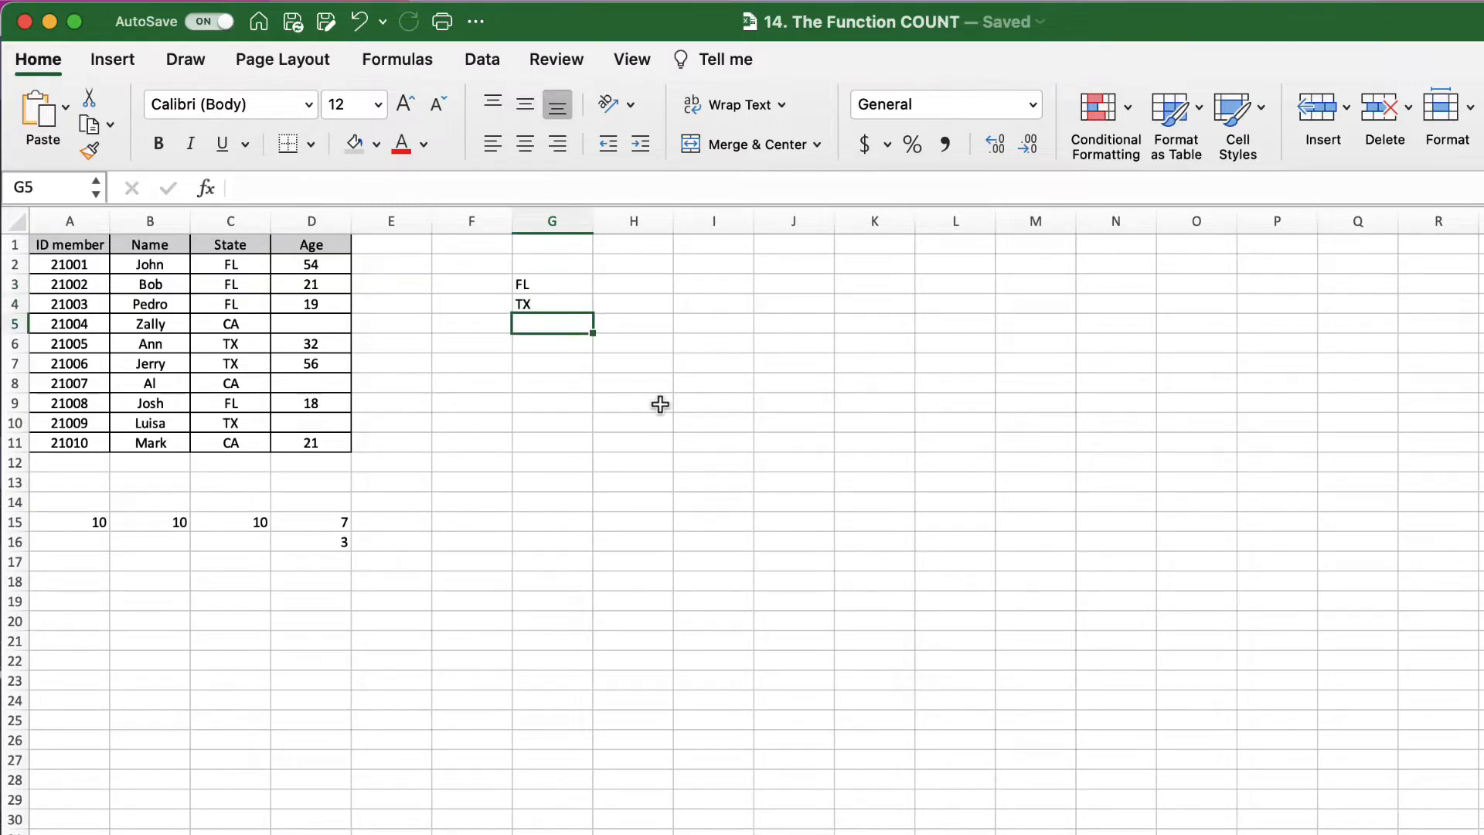
type("CA")
key("Tab")
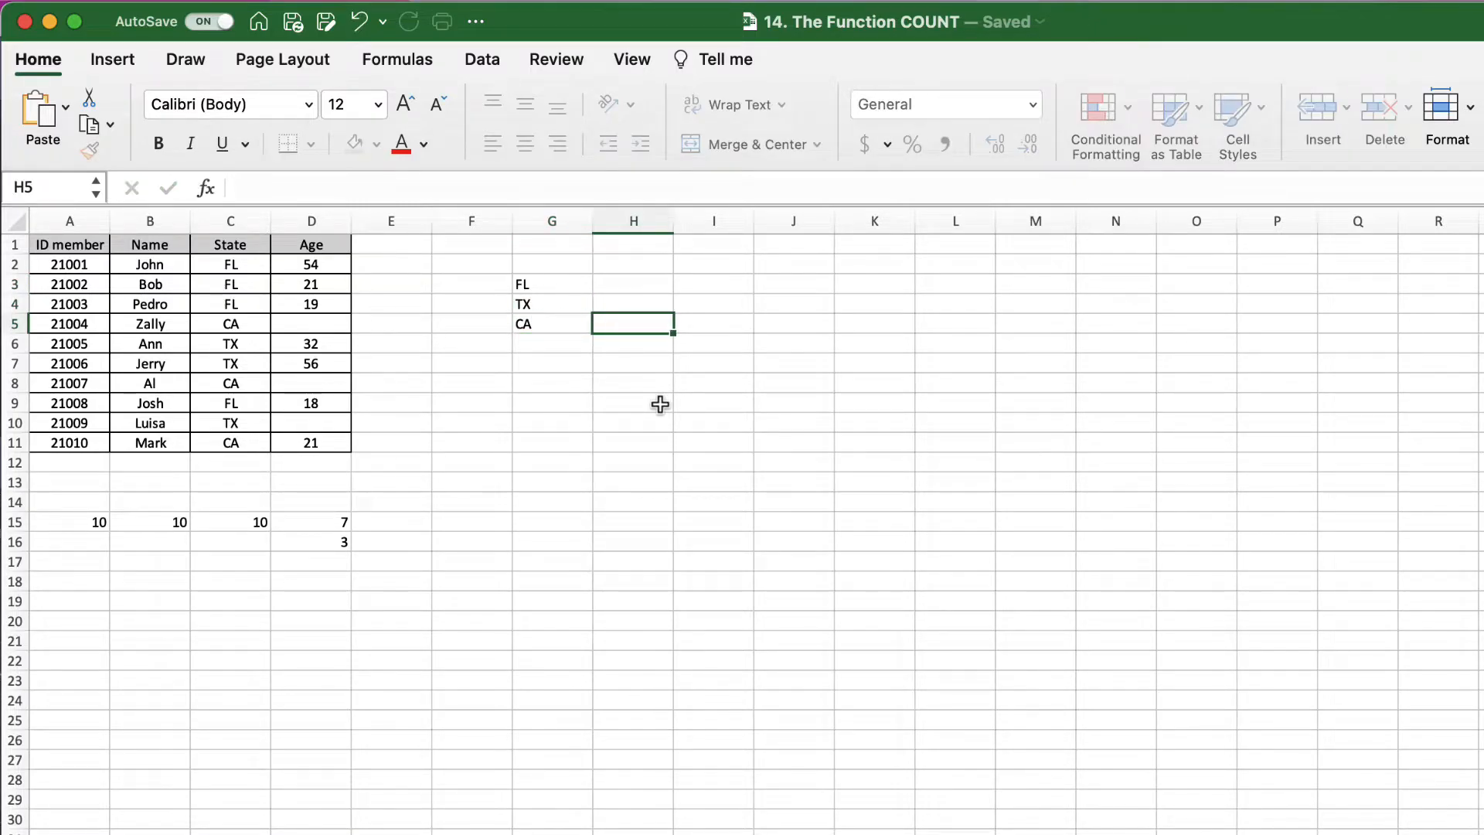
key("Up")
key("Up")
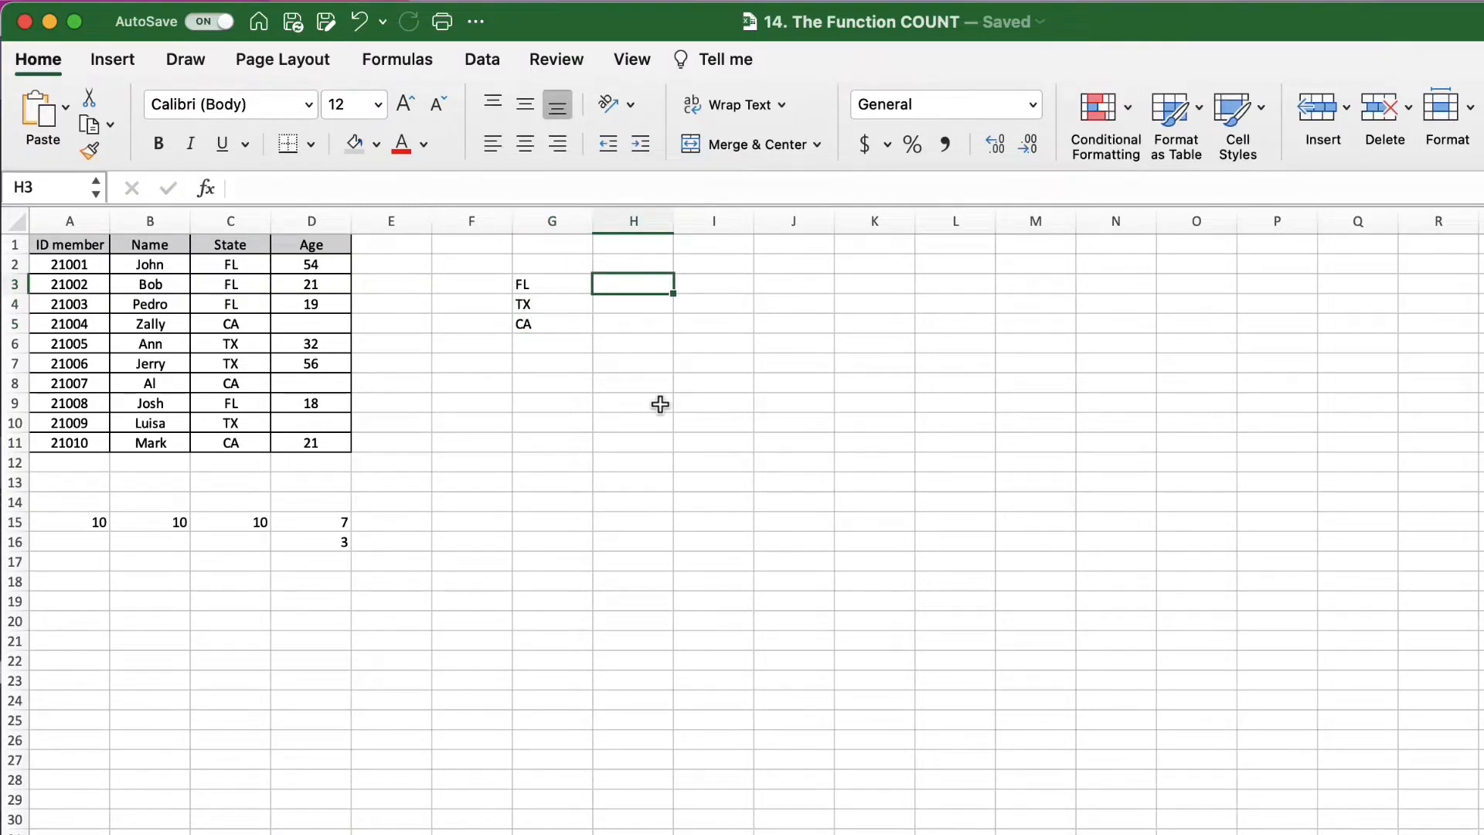
Step: Enter =COUNTIF(C2:C11,"FL") in H3 to count the FL members, giving 4
type("=")
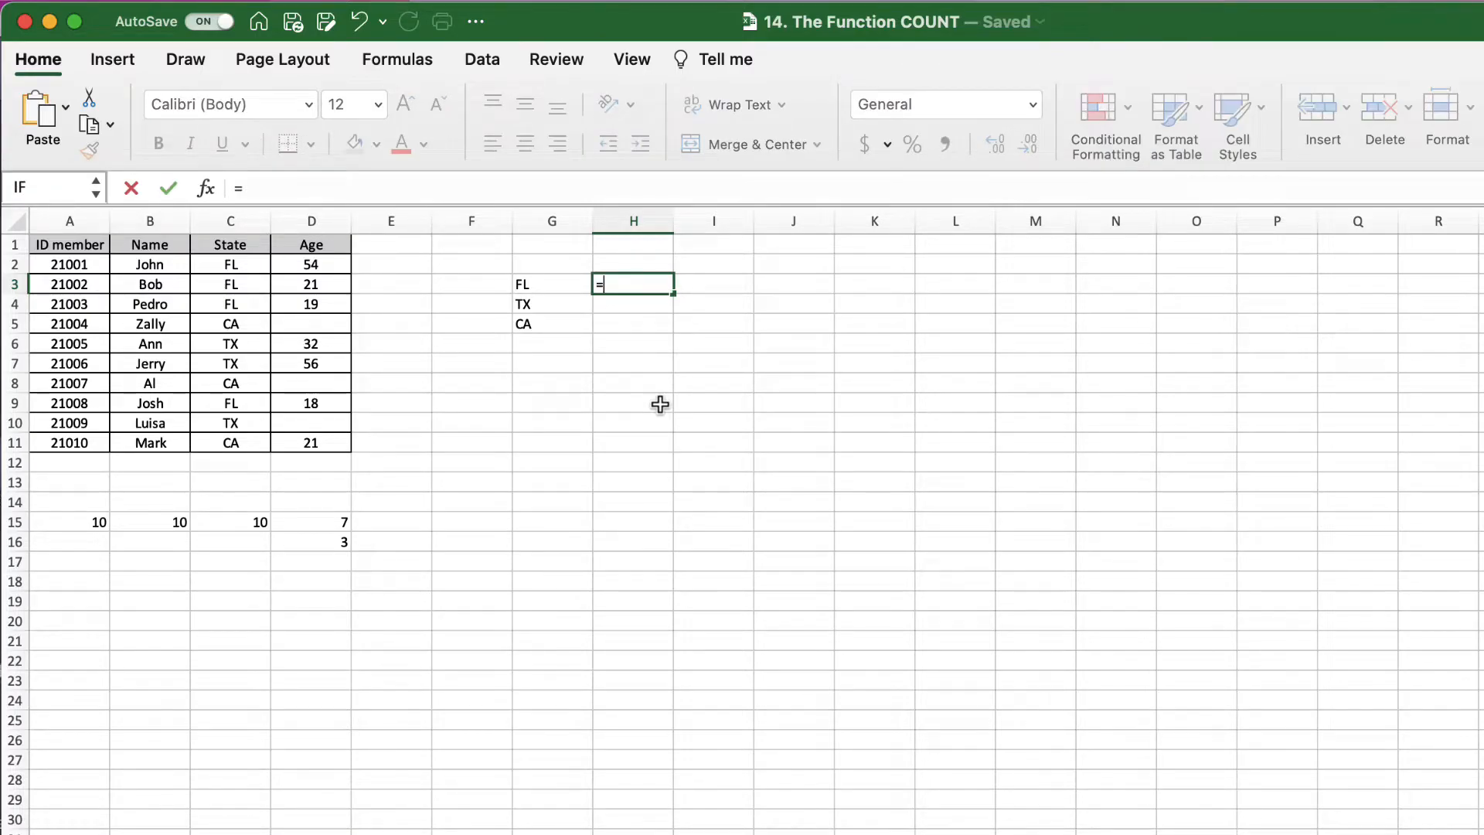
type("coun")
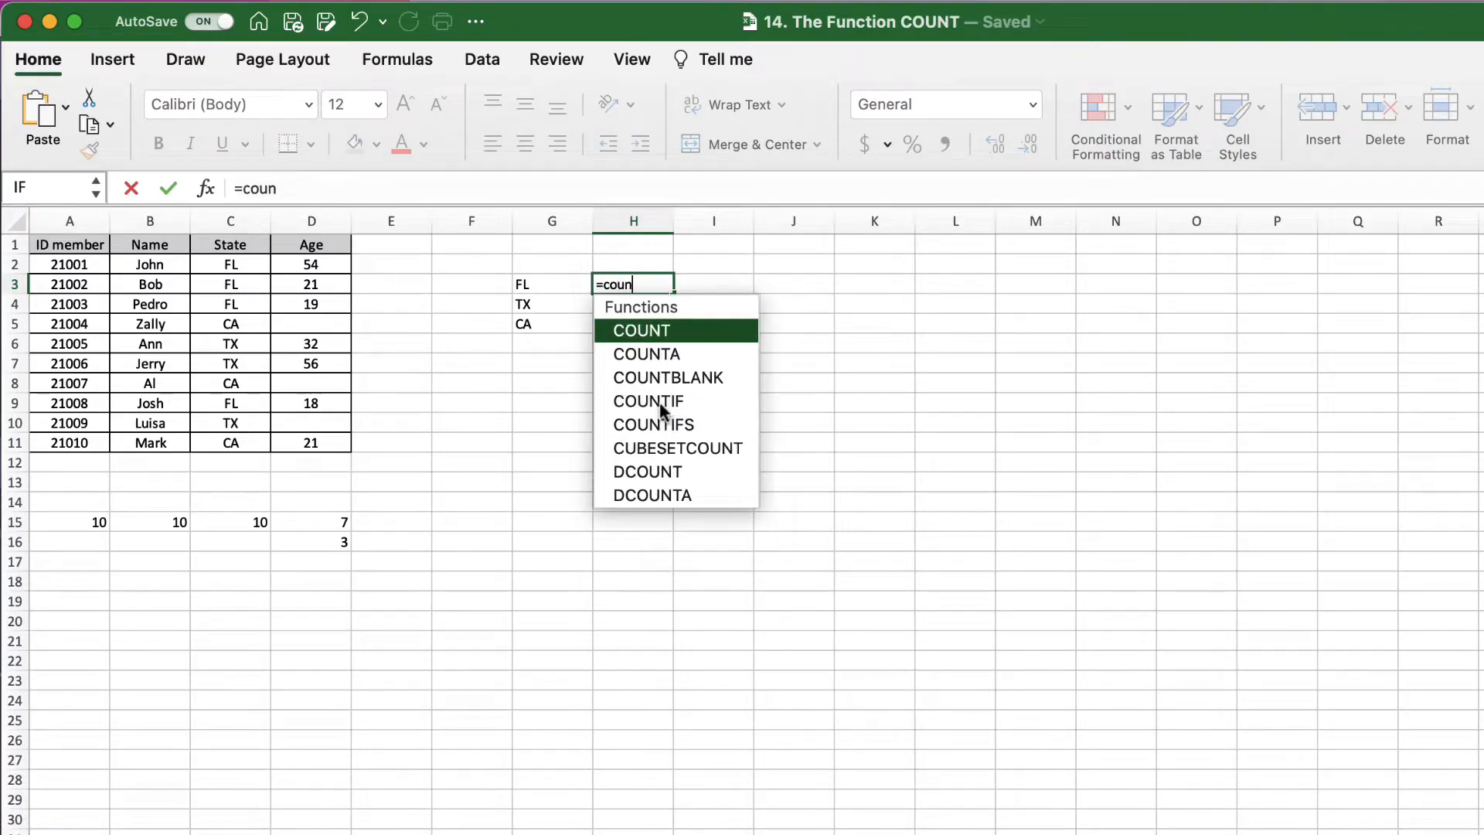
type("tif(")
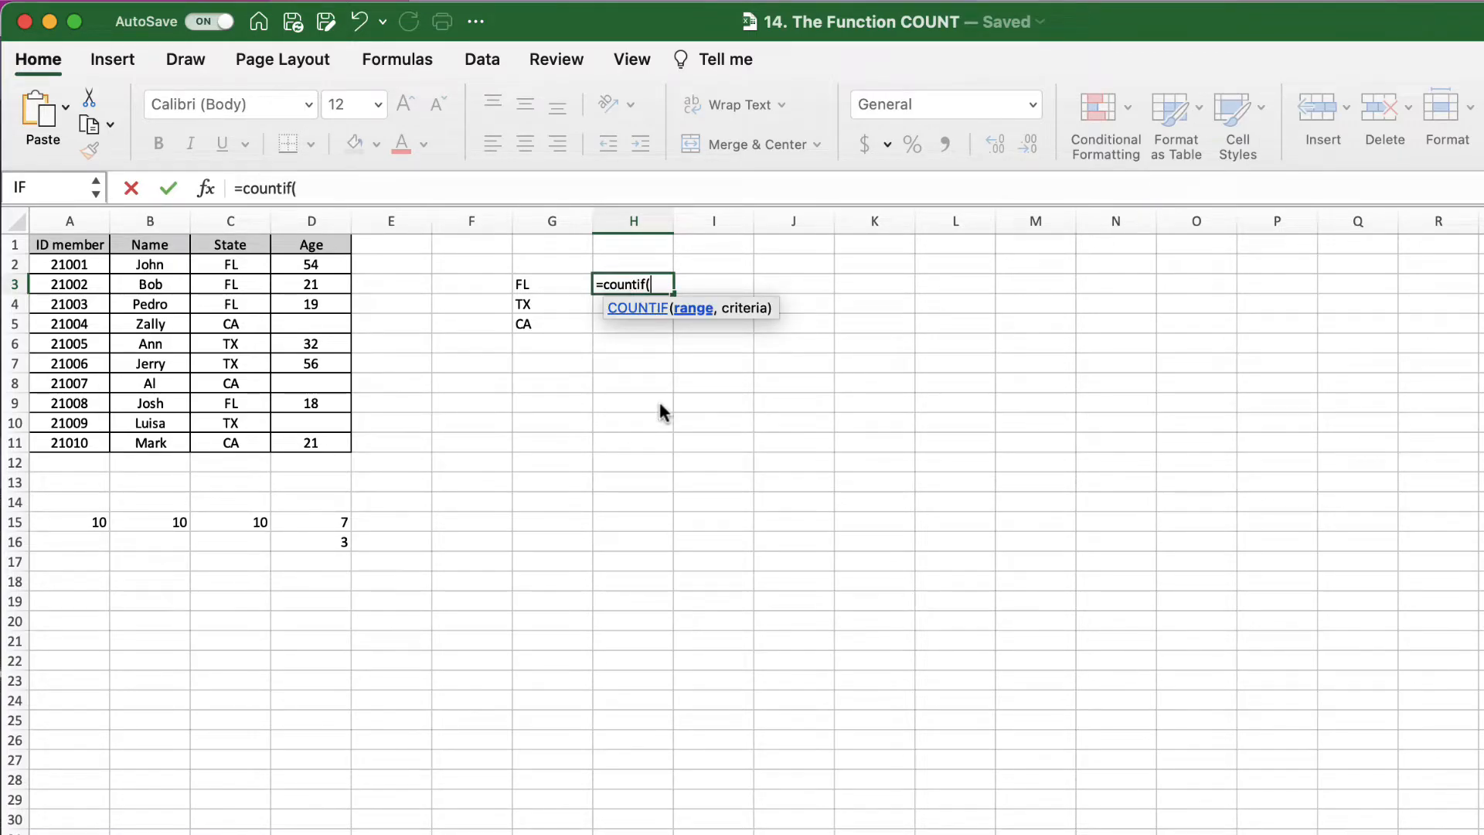
left_click_drag(240, 265, 242, 440)
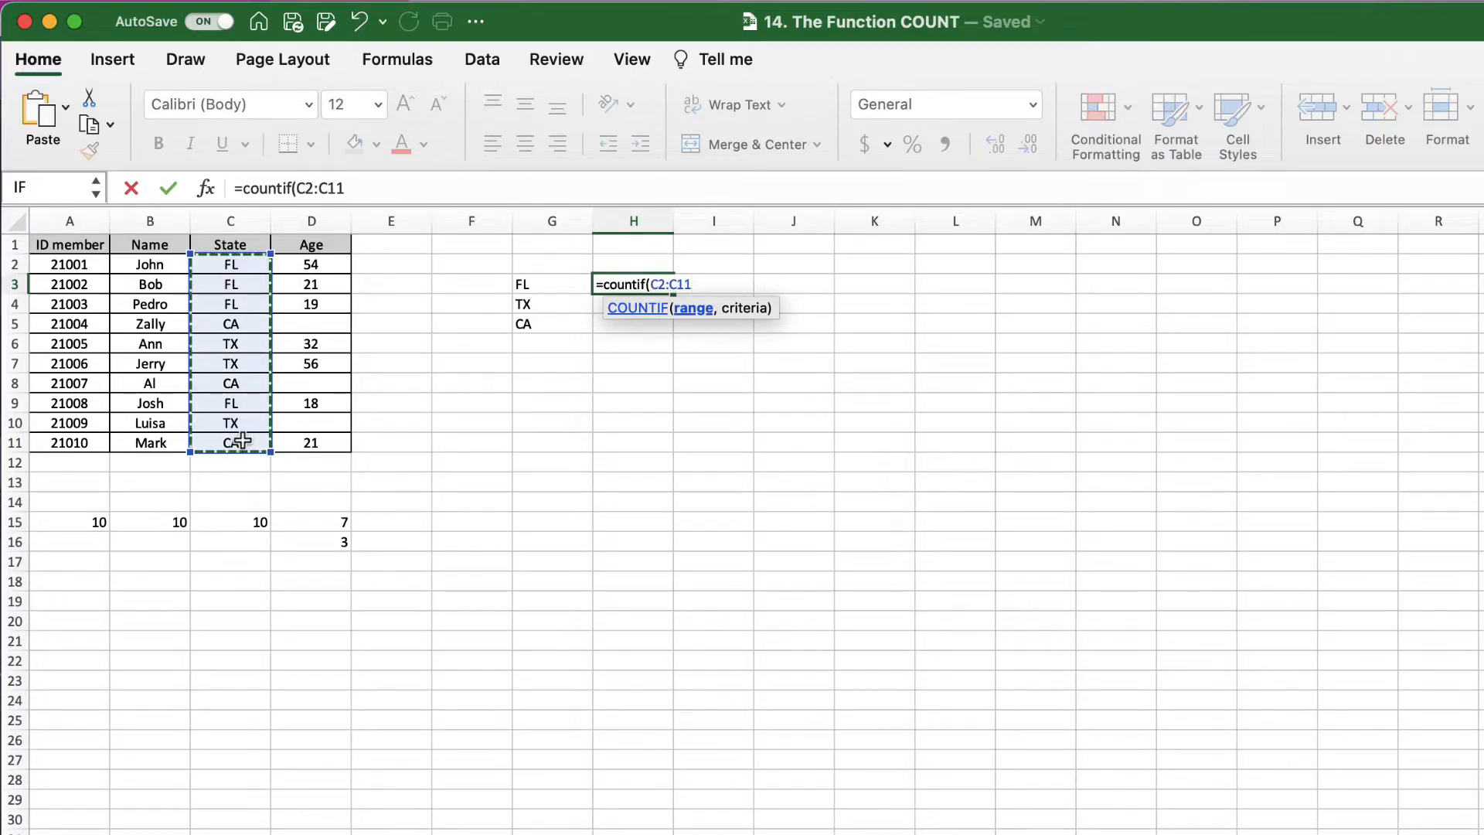
type(",")
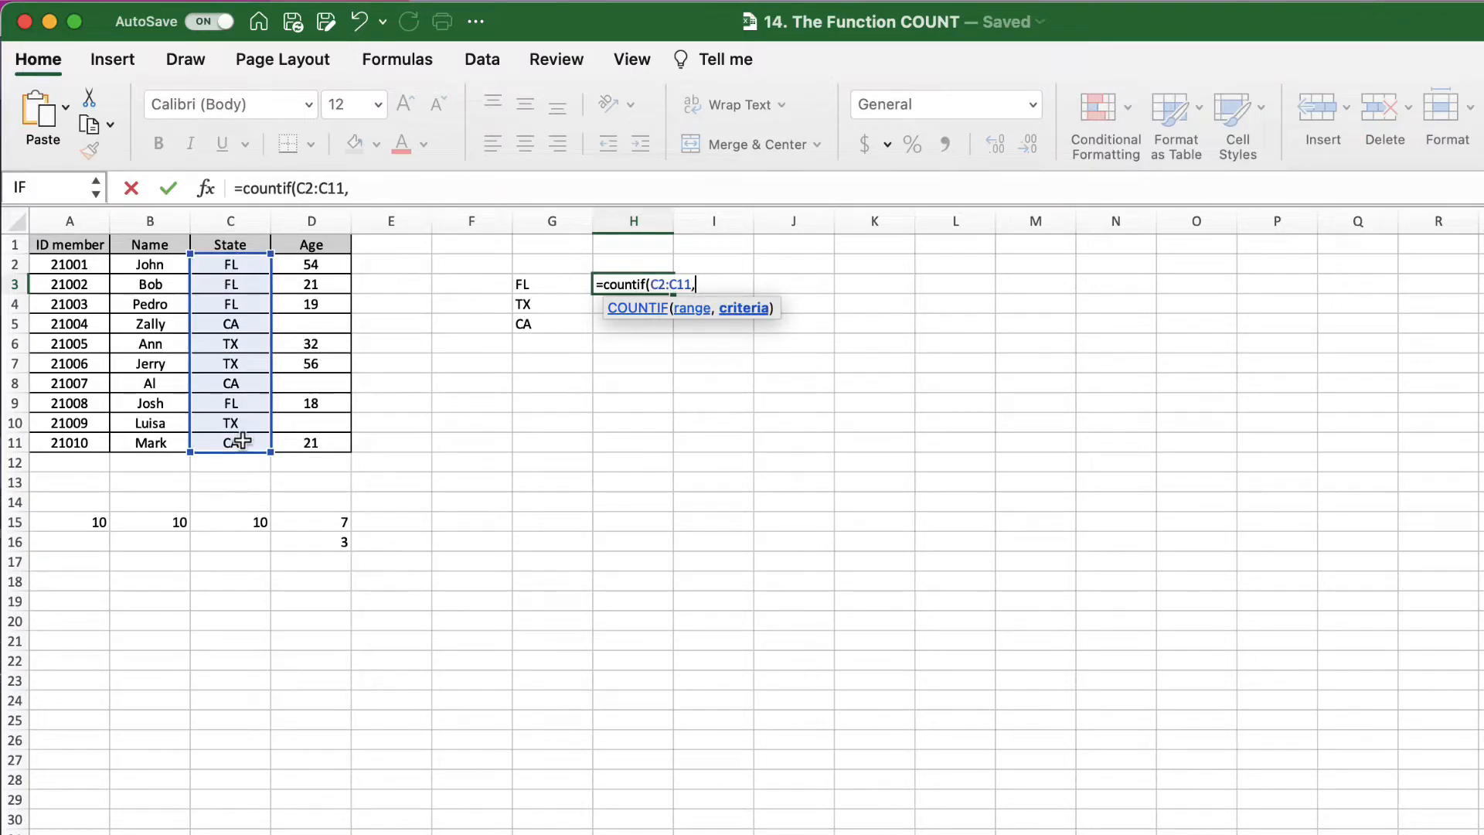
type("\"FL\")")
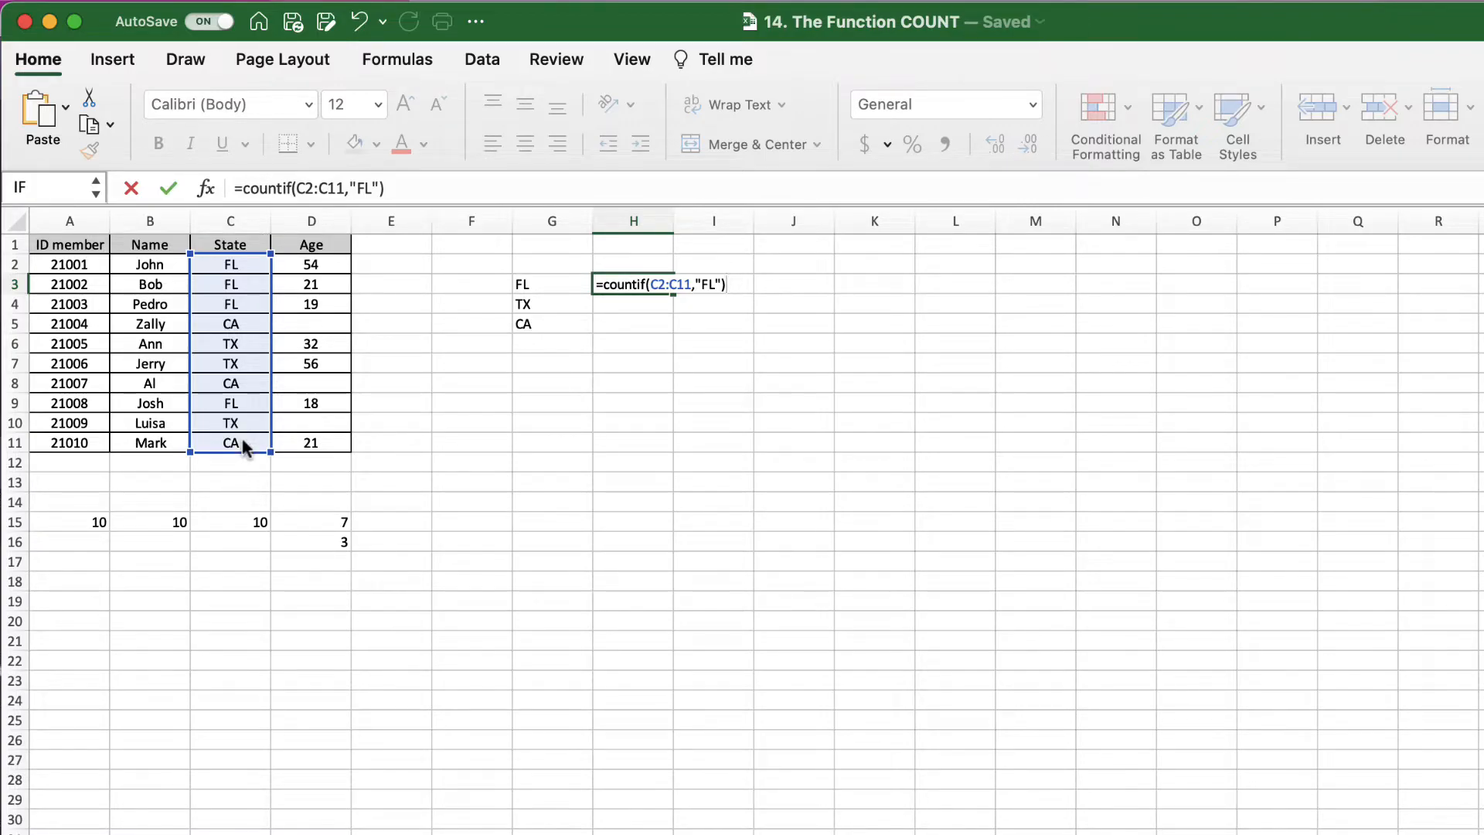
key("Return")
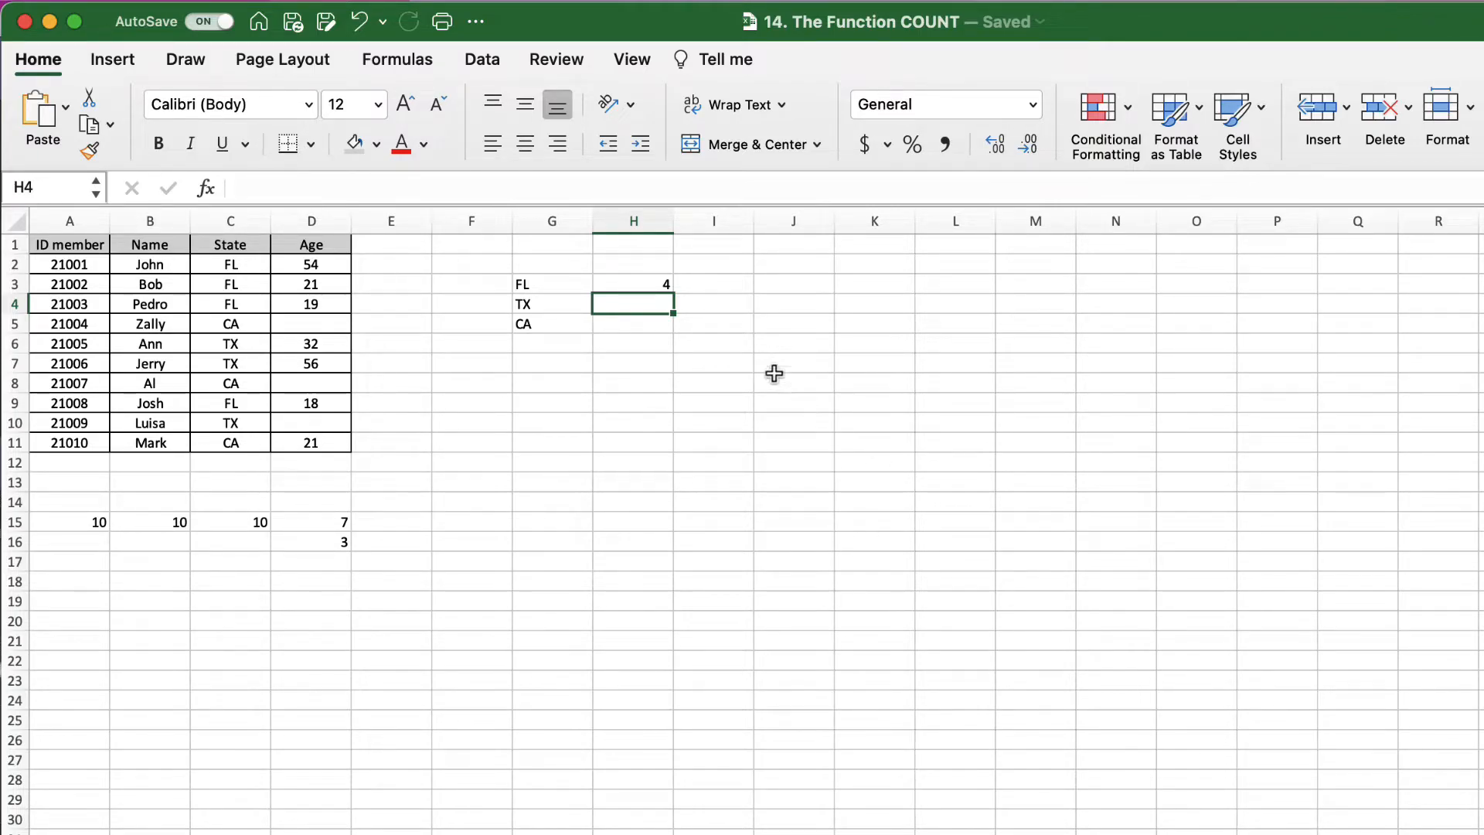
left_click(649, 283)
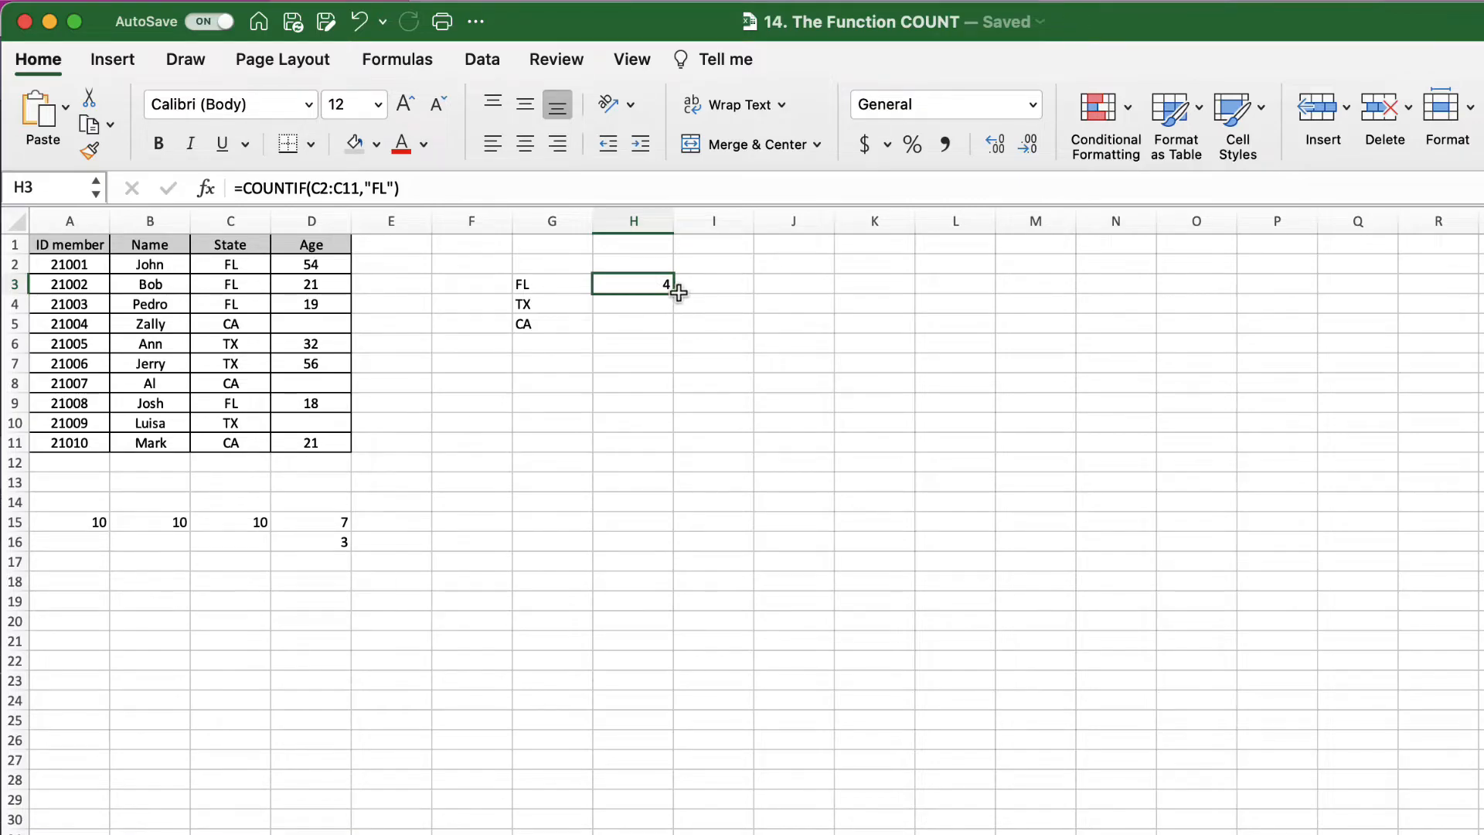
left_click_drag(674, 292, 673, 317)
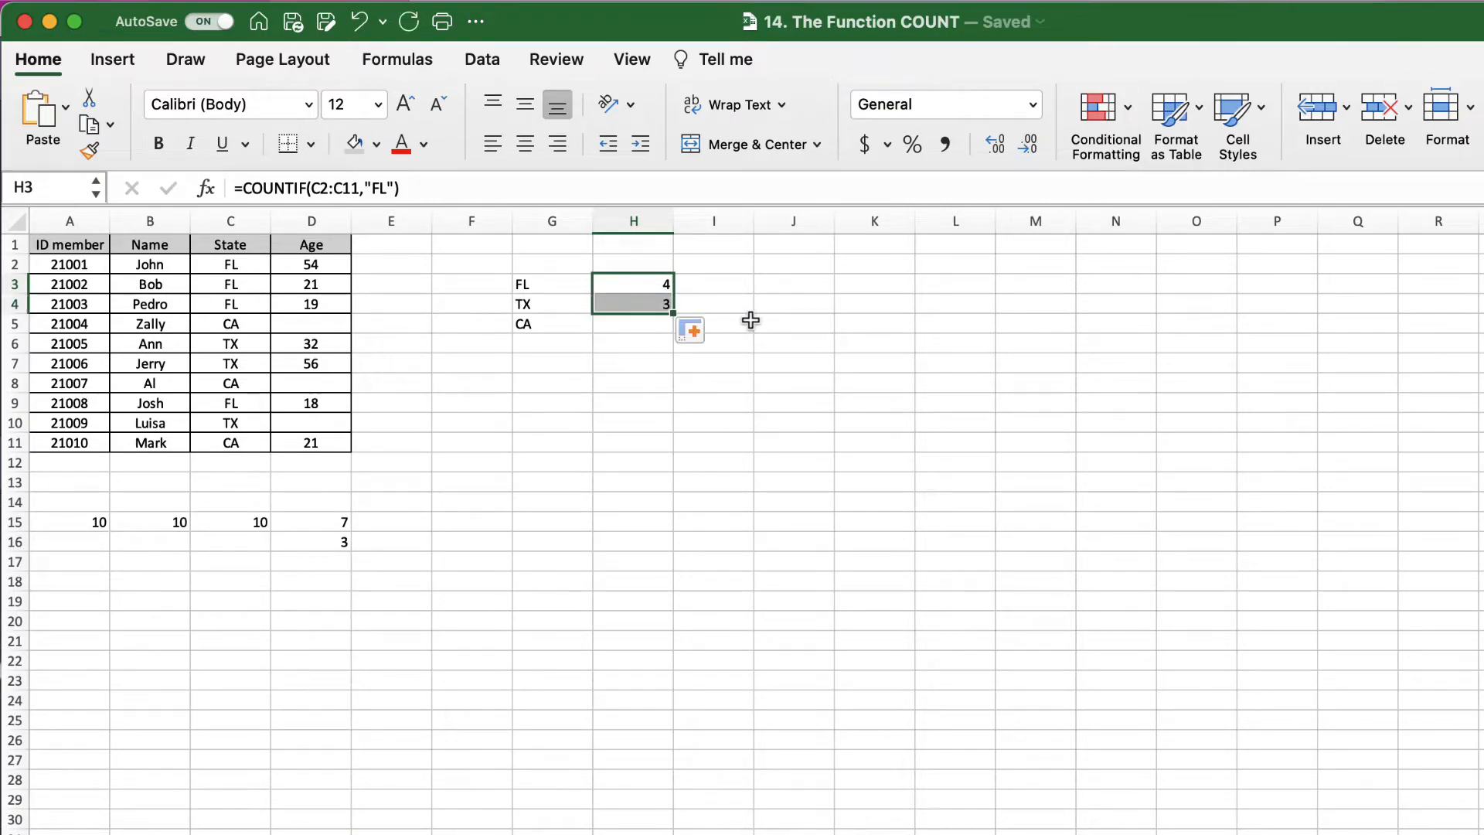
left_click(634, 305)
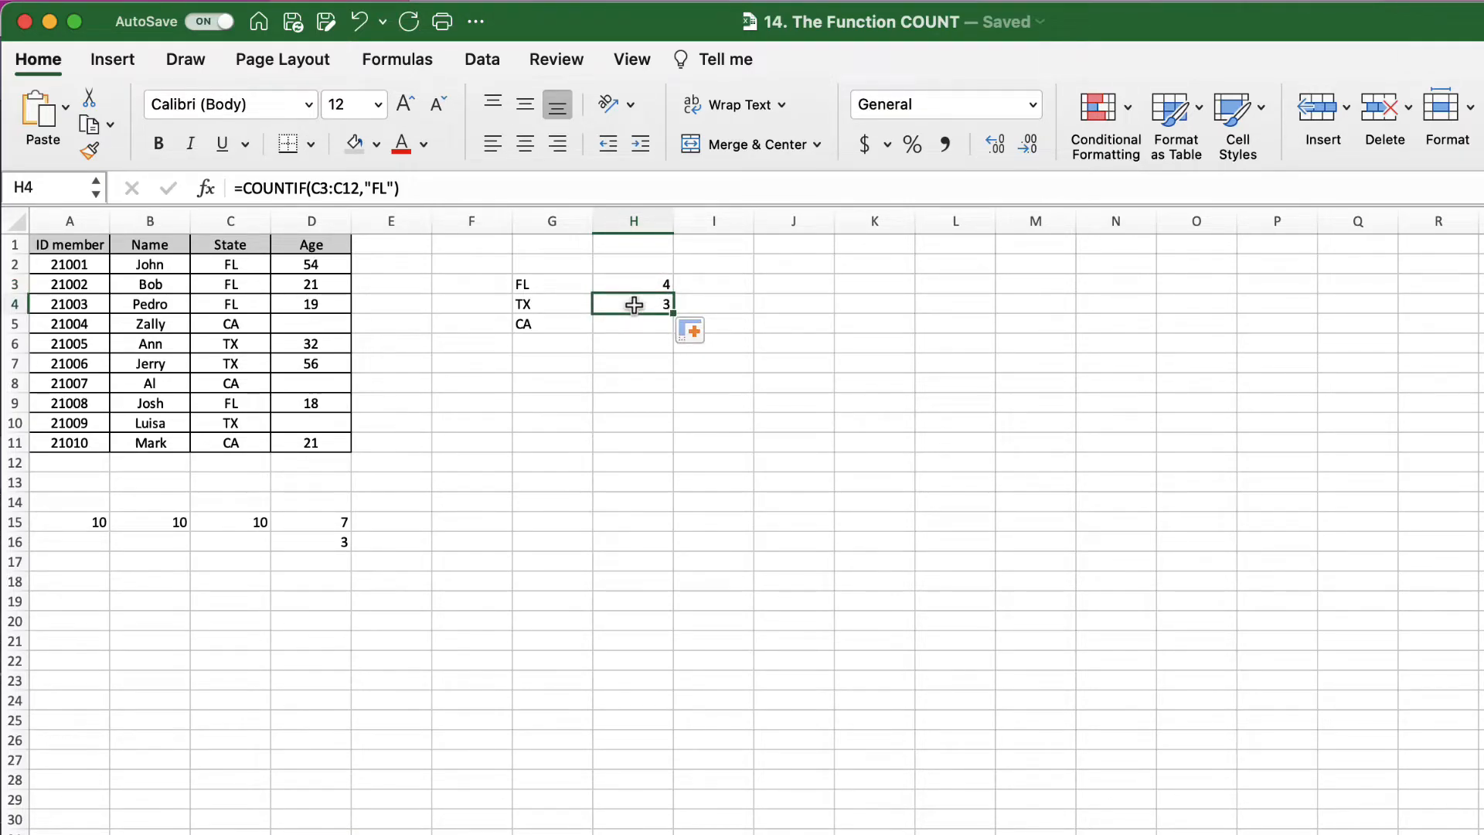
double_click(634, 305)
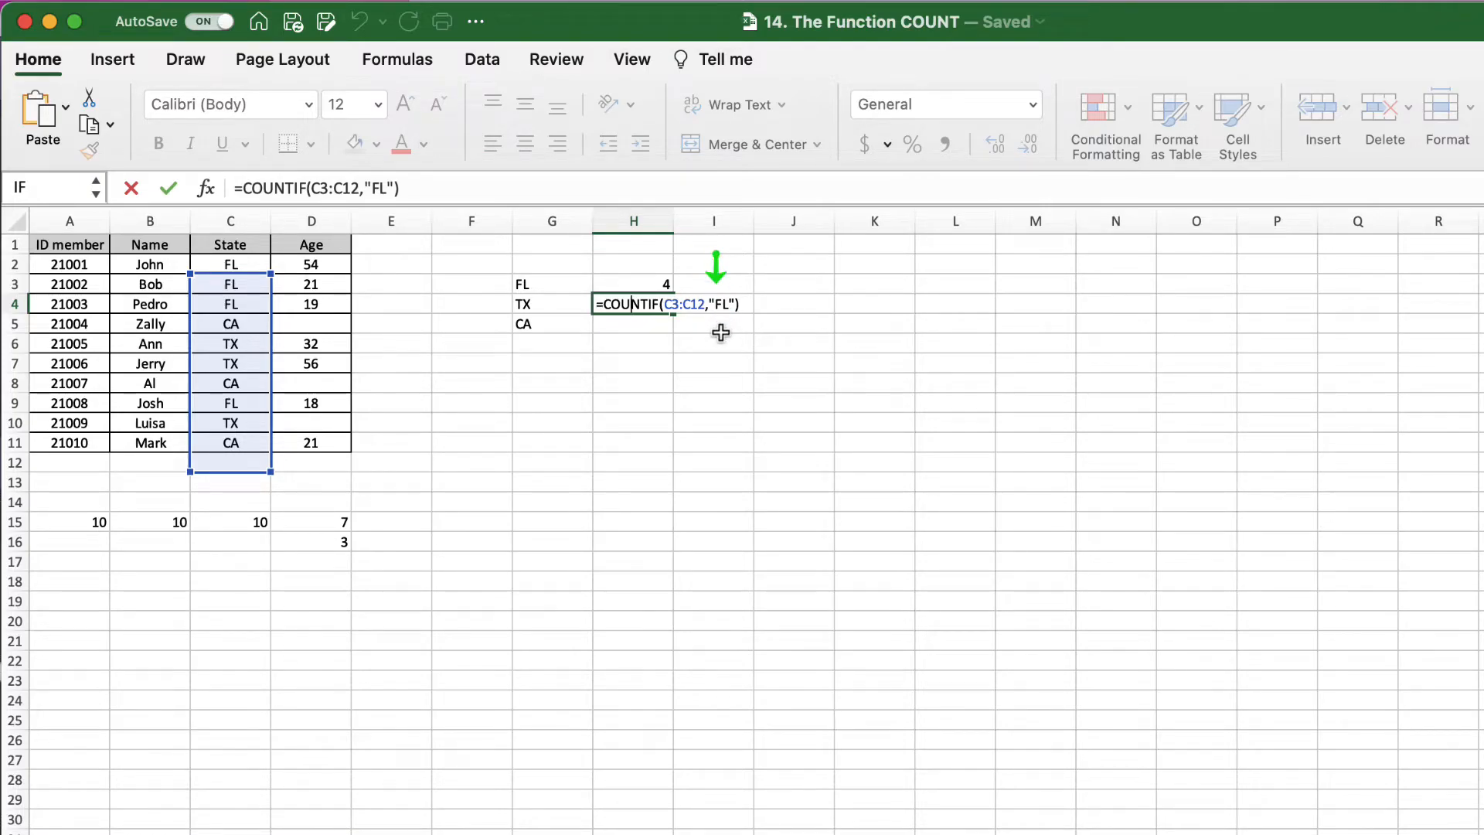
key("Escape")
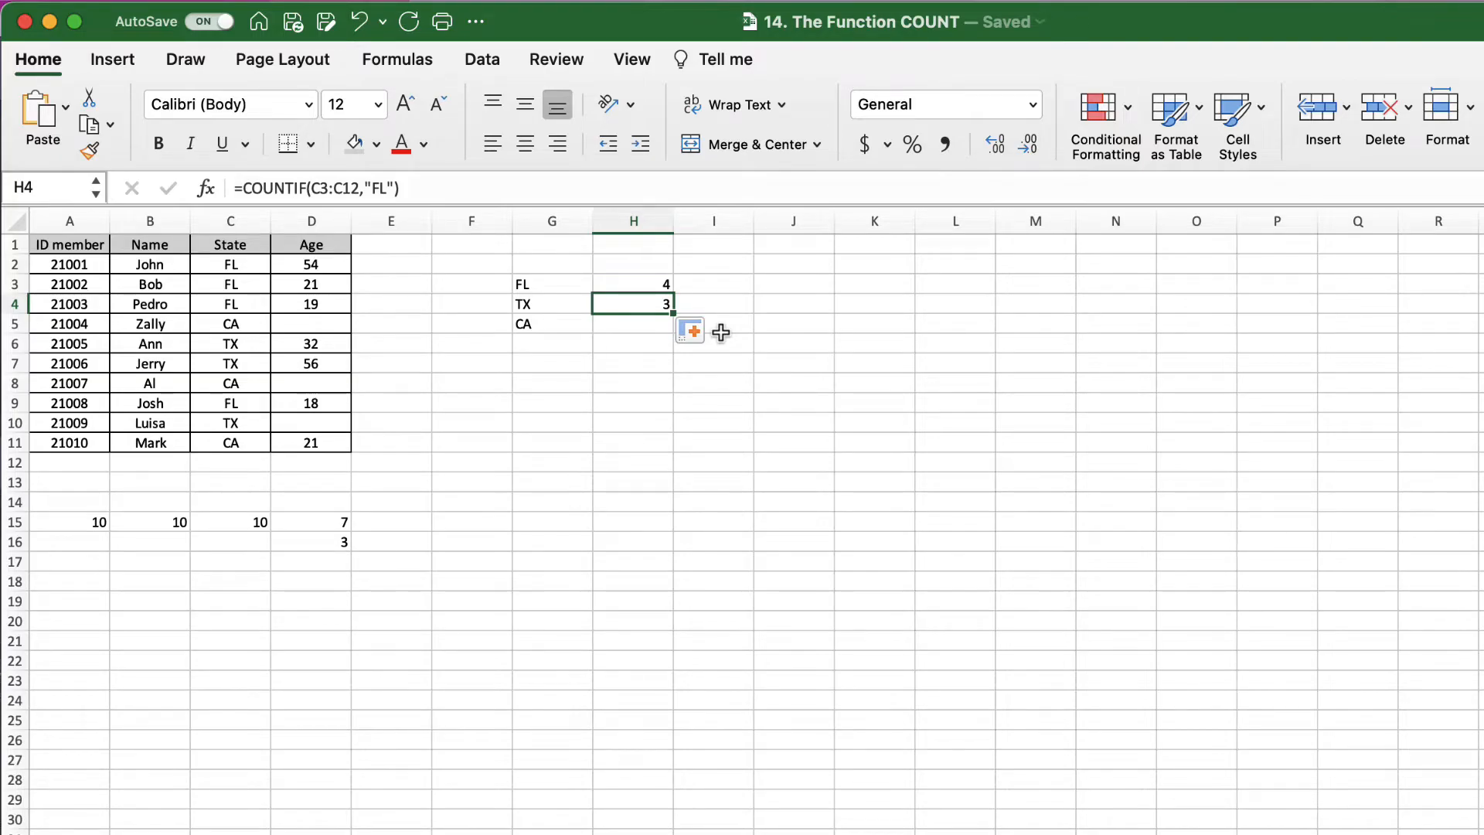
key("Delete")
Step: Enter =COUNTIF(C2:C11,"TX") in H4 to count the TX members, giving 3
type("=")
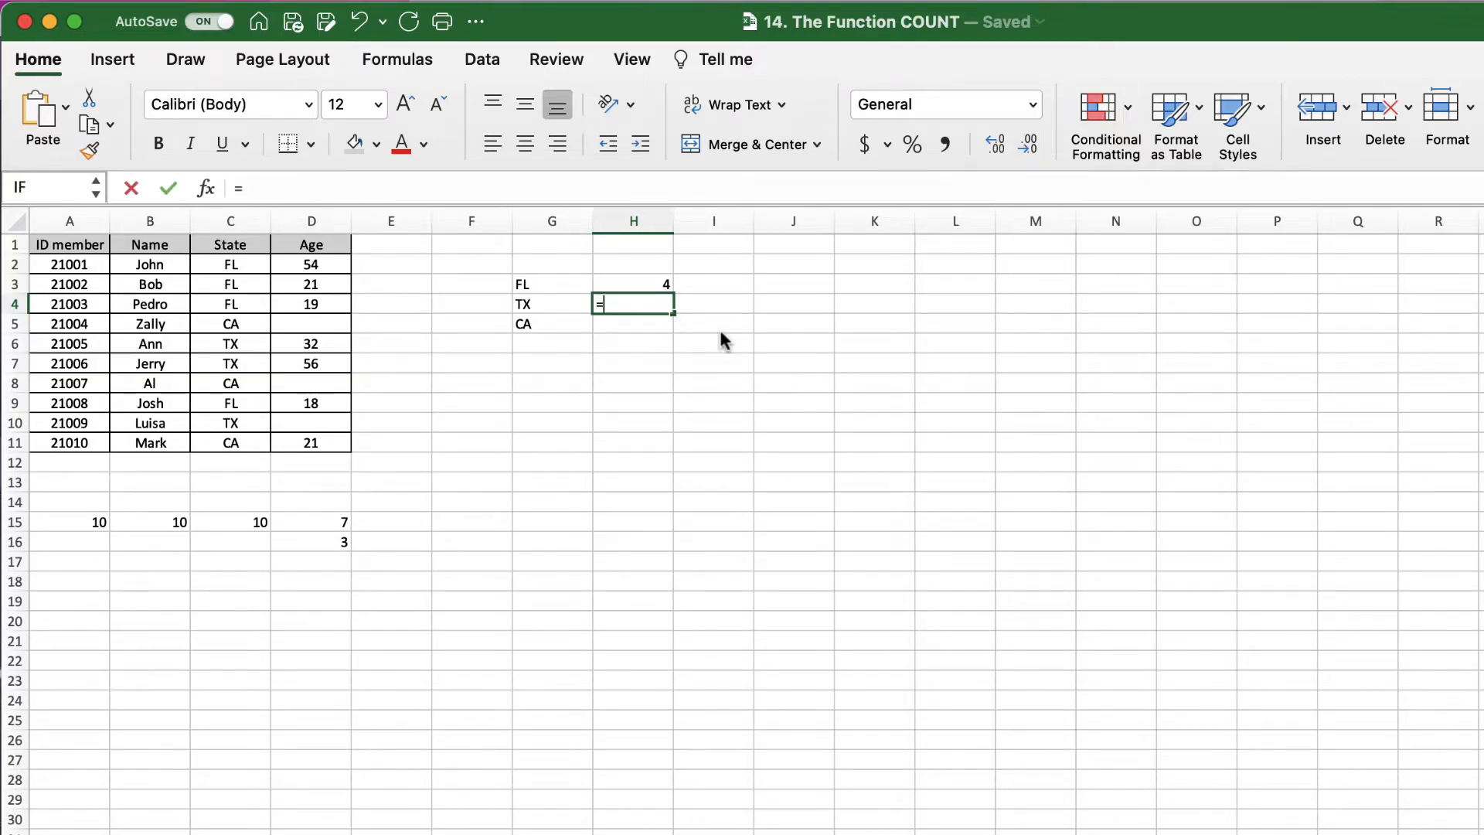
type("co")
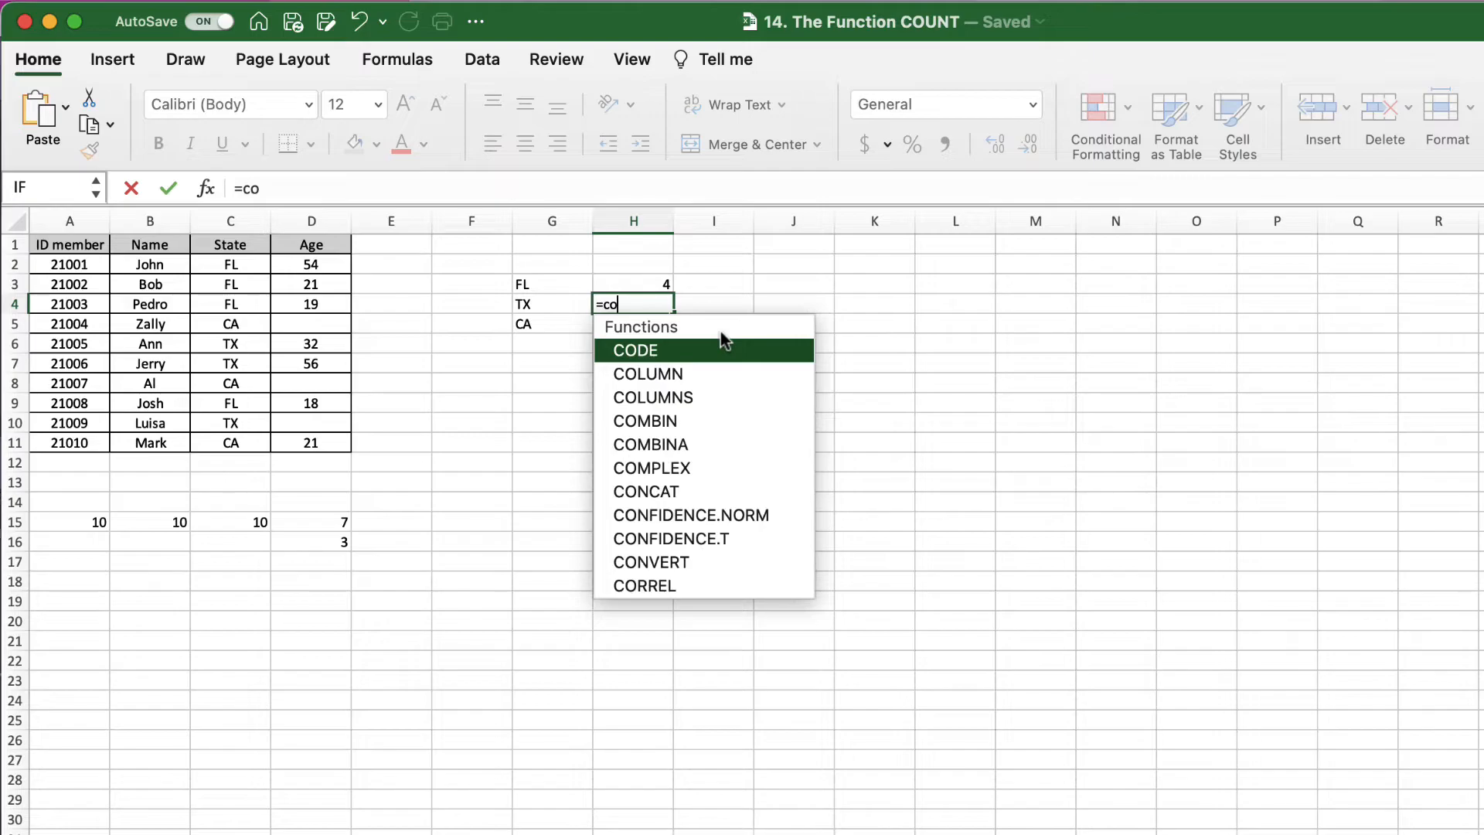
type("untif(")
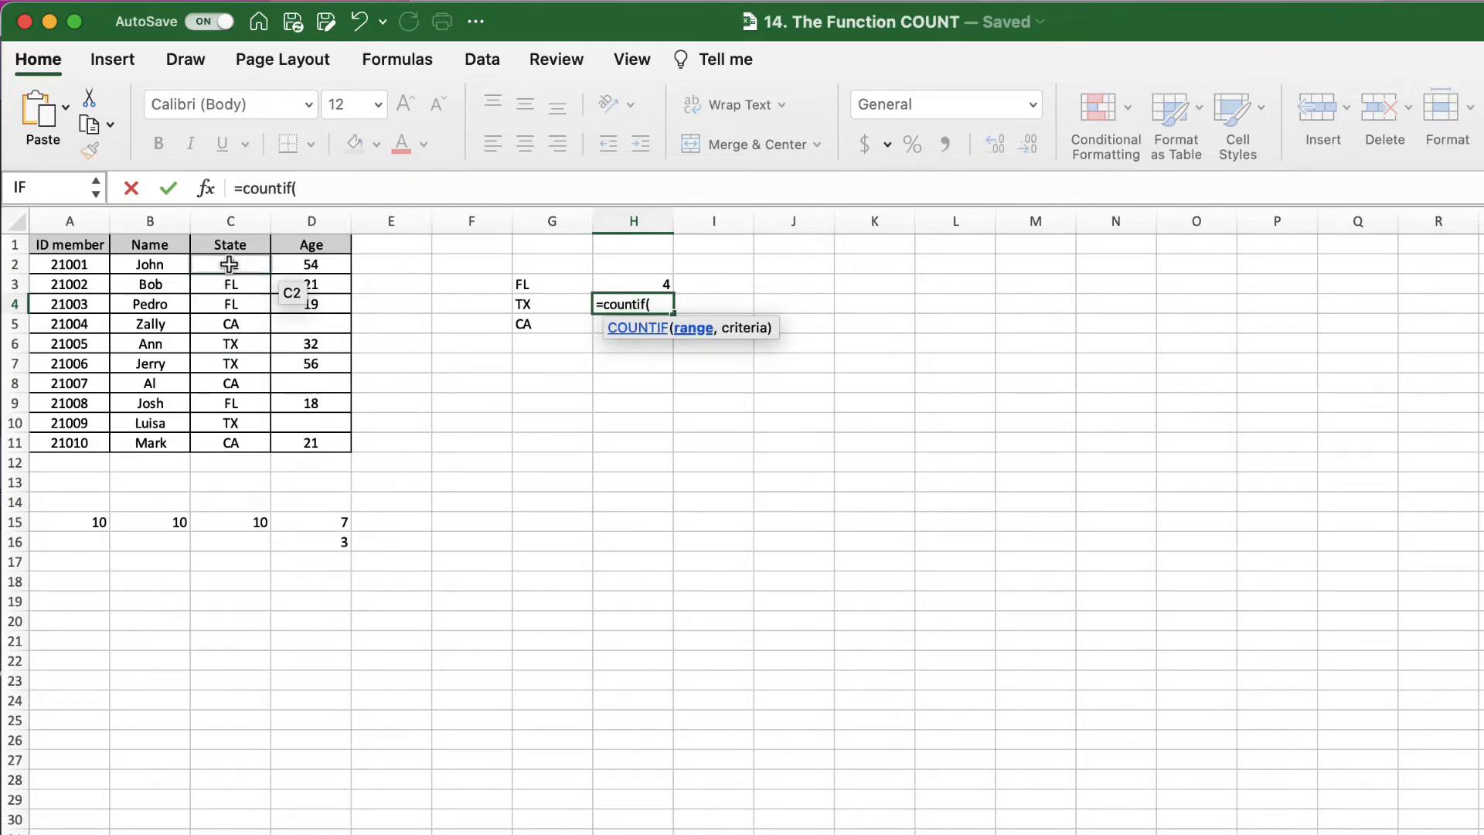
left_click_drag(229, 265, 231, 440)
type(",")
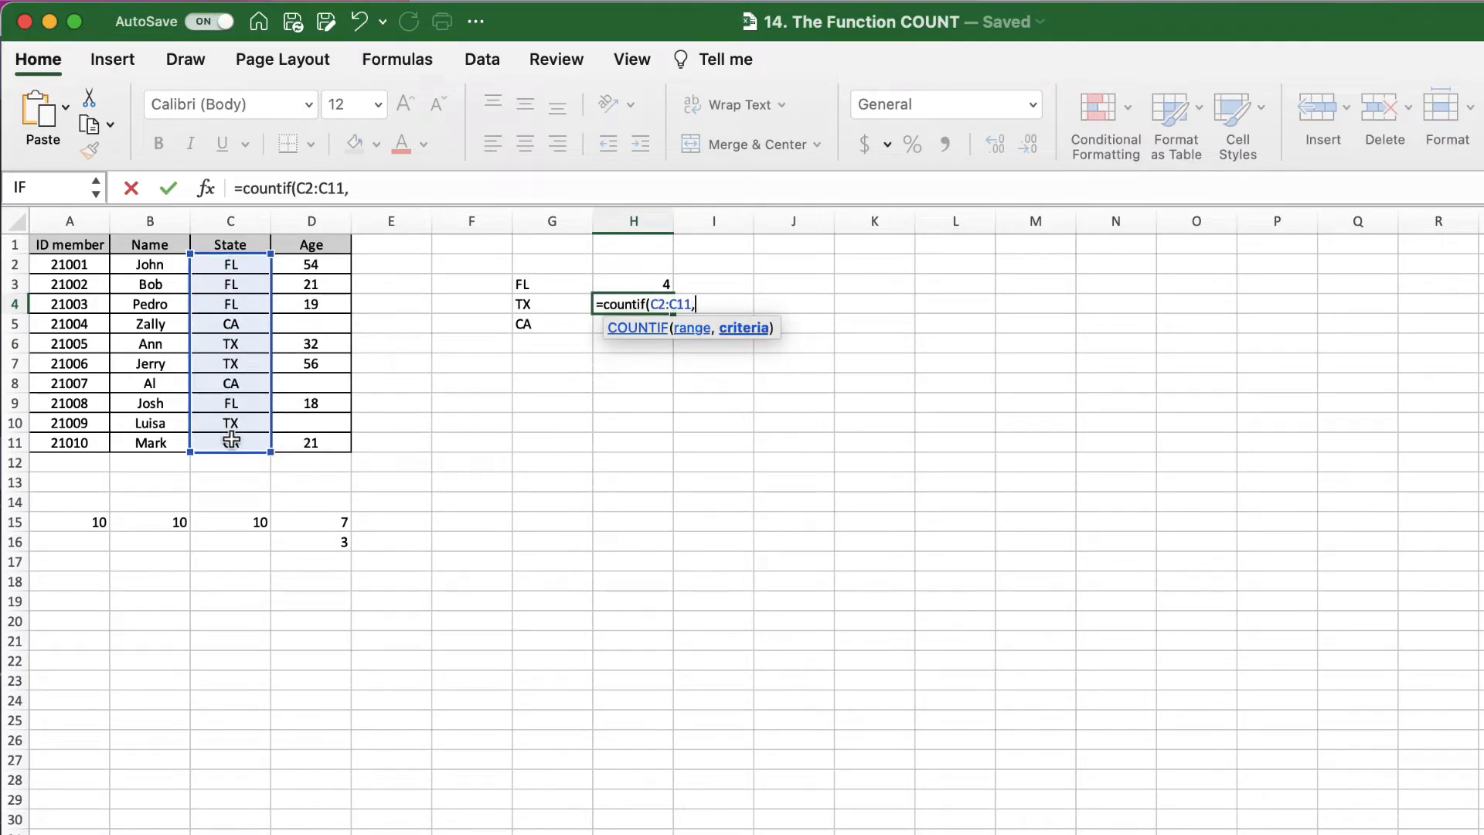
type("\"TX\")")
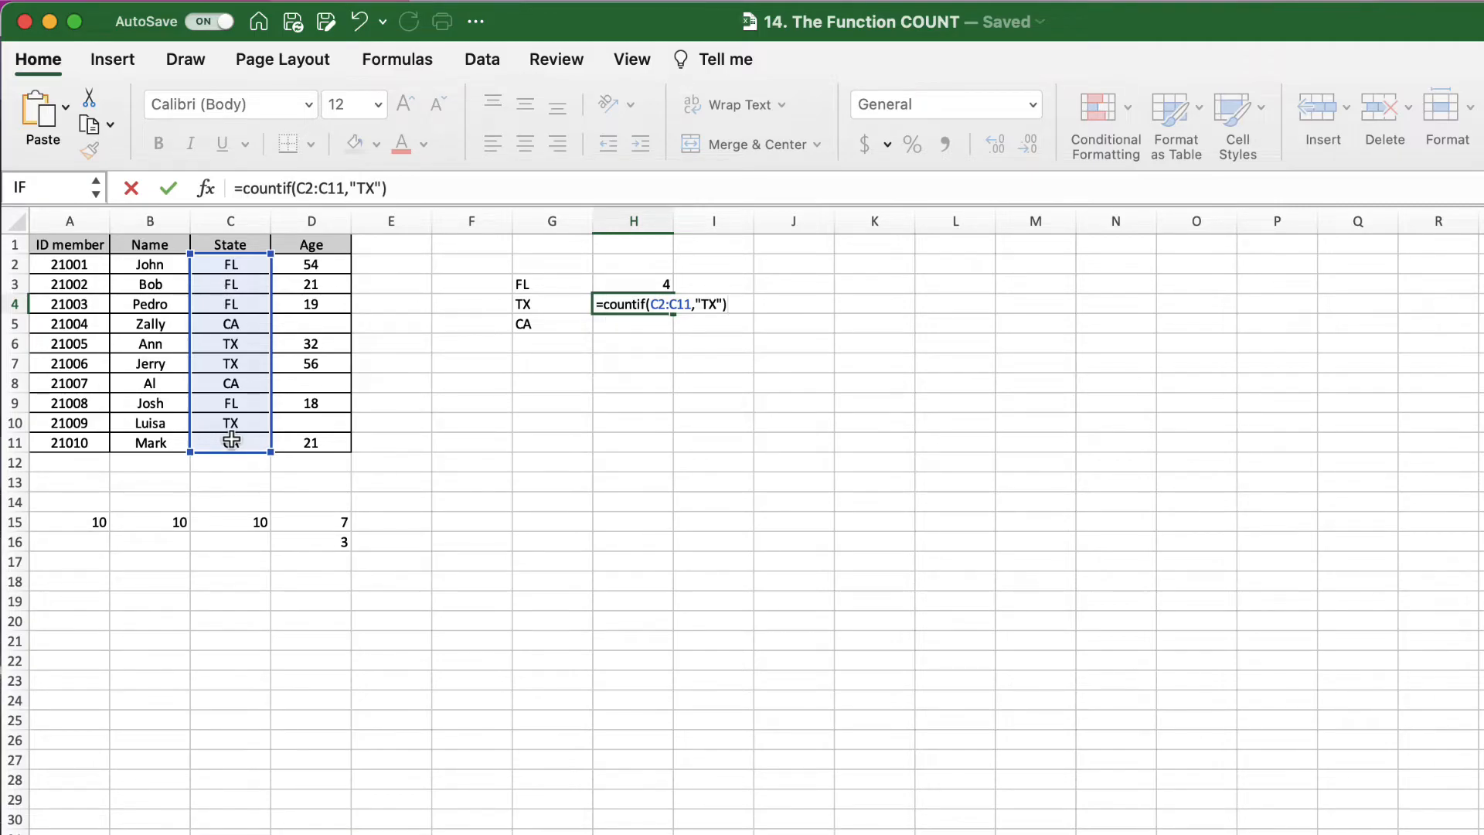
key("Return")
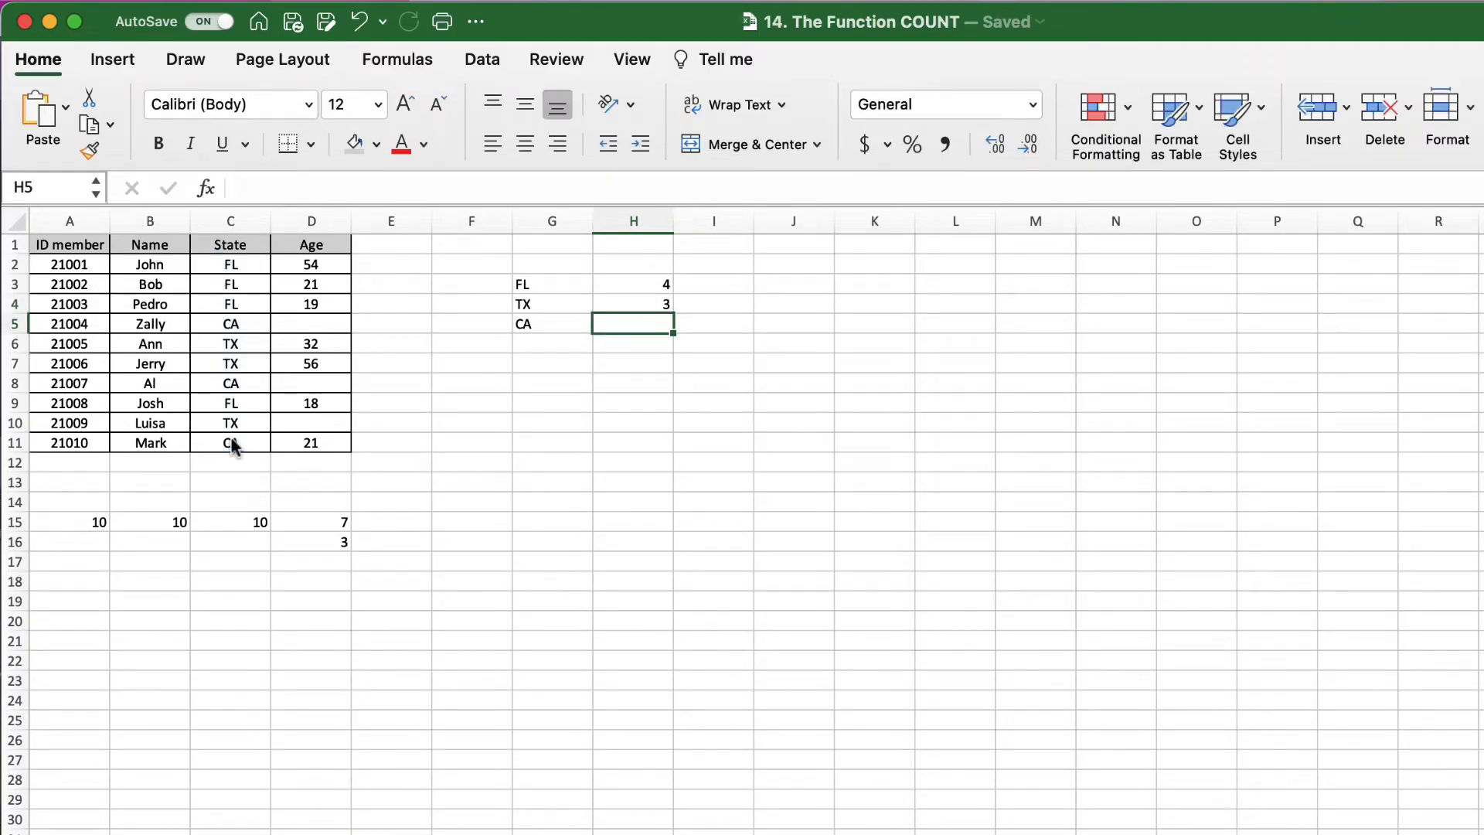
Step: Enter =COUNTIF(C2:C11,"CA") in H5 to count the CA members, giving 3
type("=")
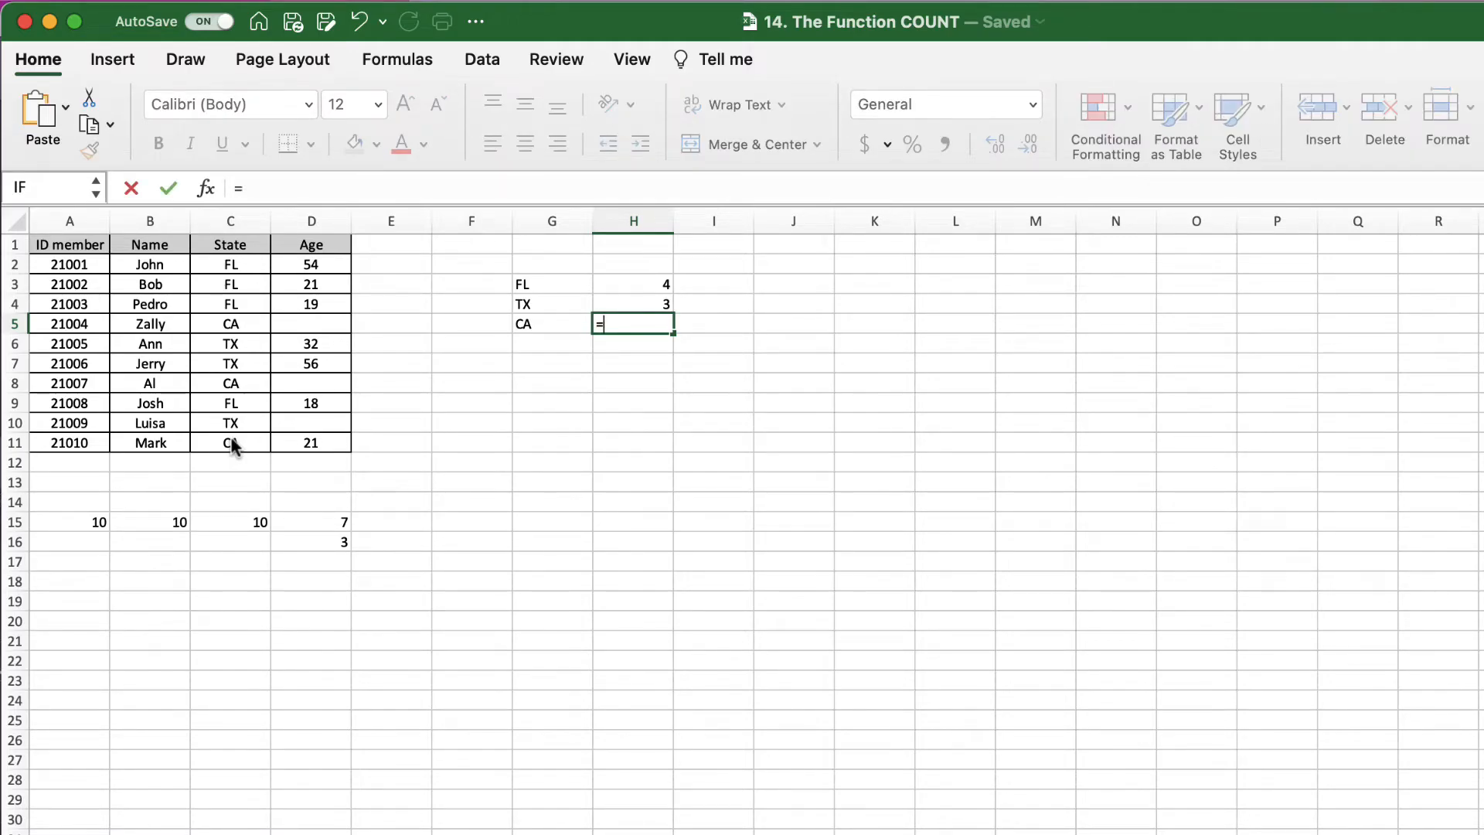
type("countif(")
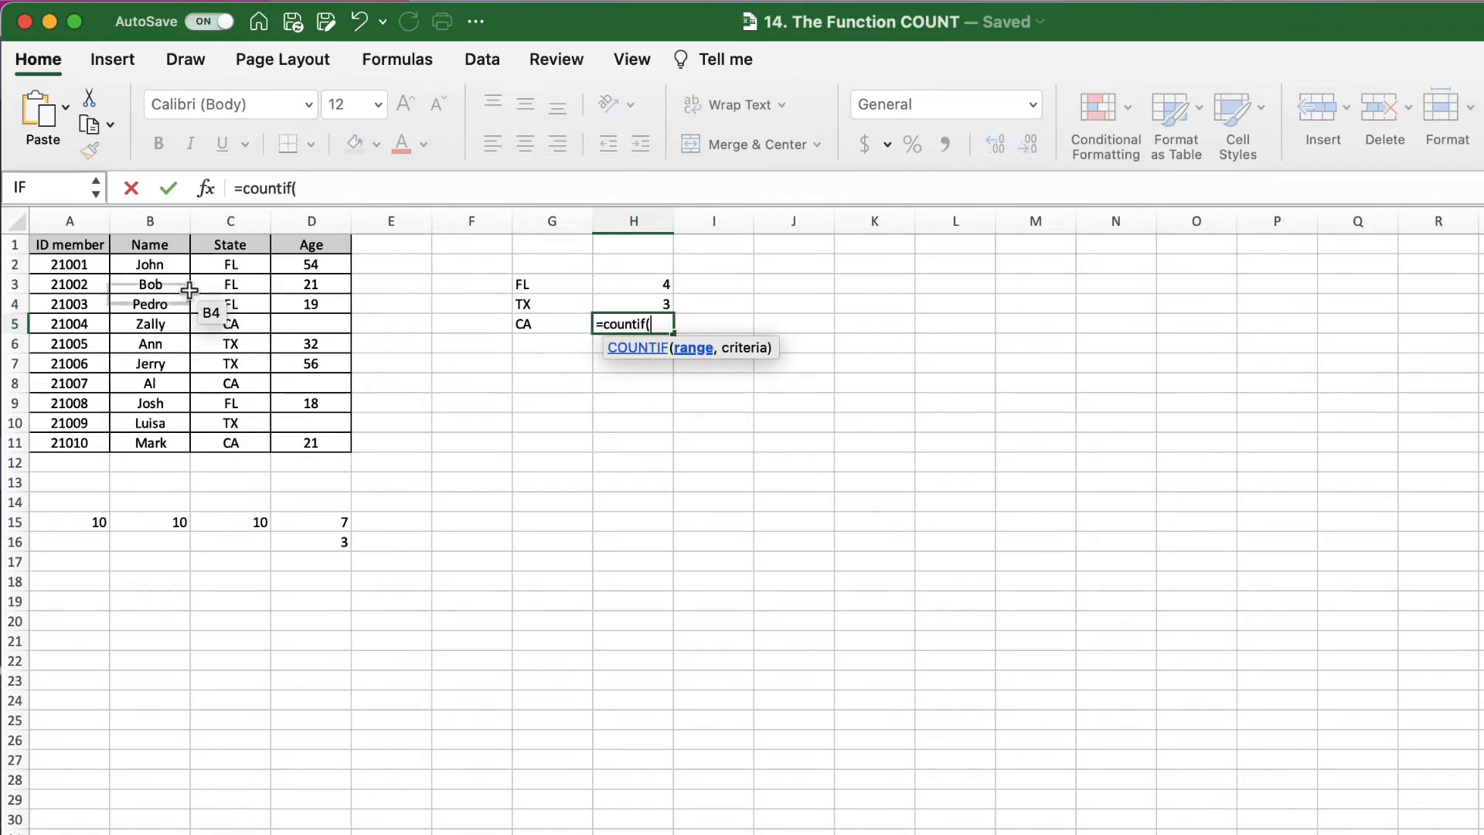
left_click_drag(231, 264, 242, 444)
type(",")
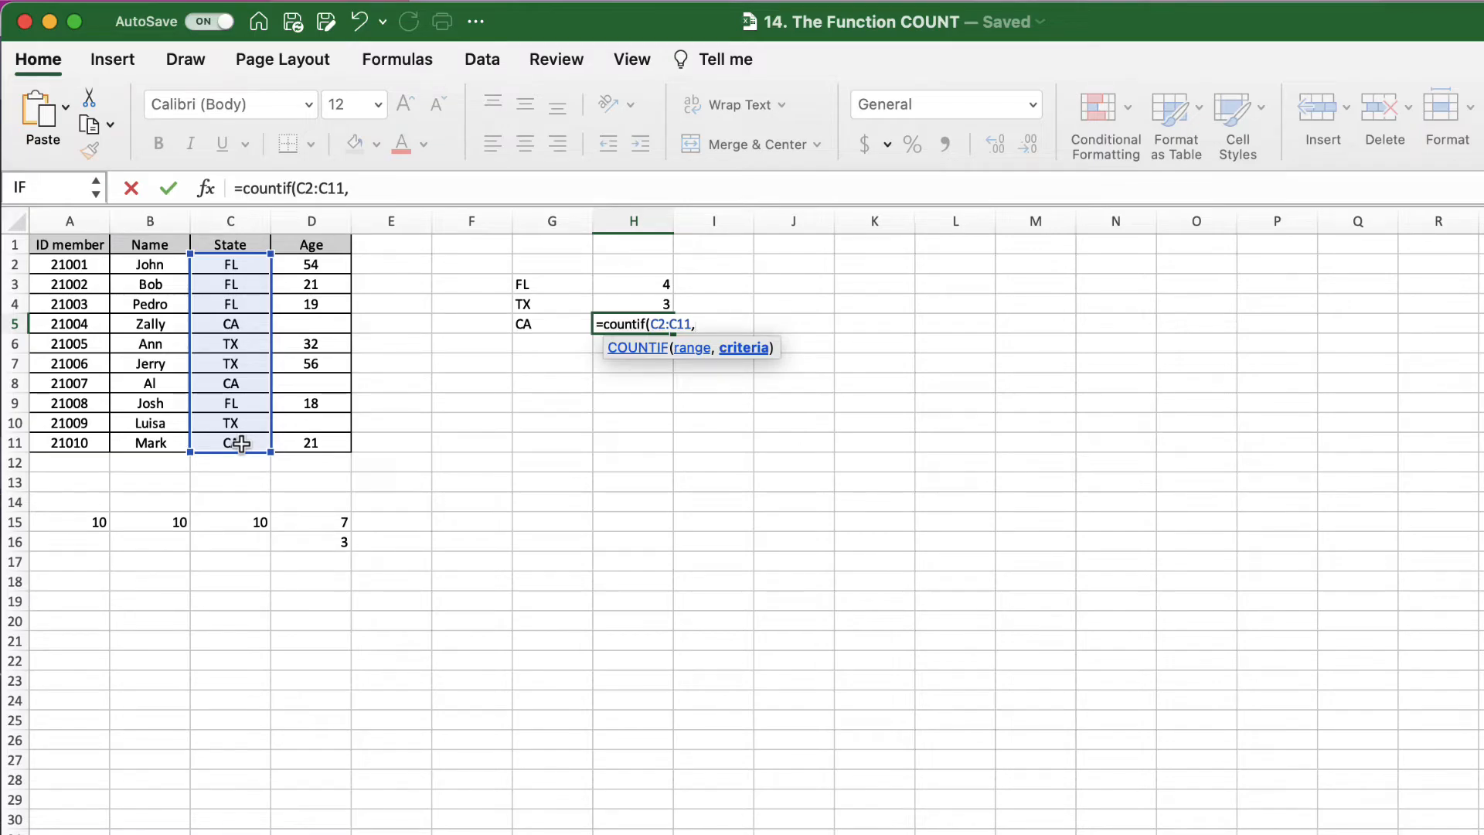
type("\"CA\")")
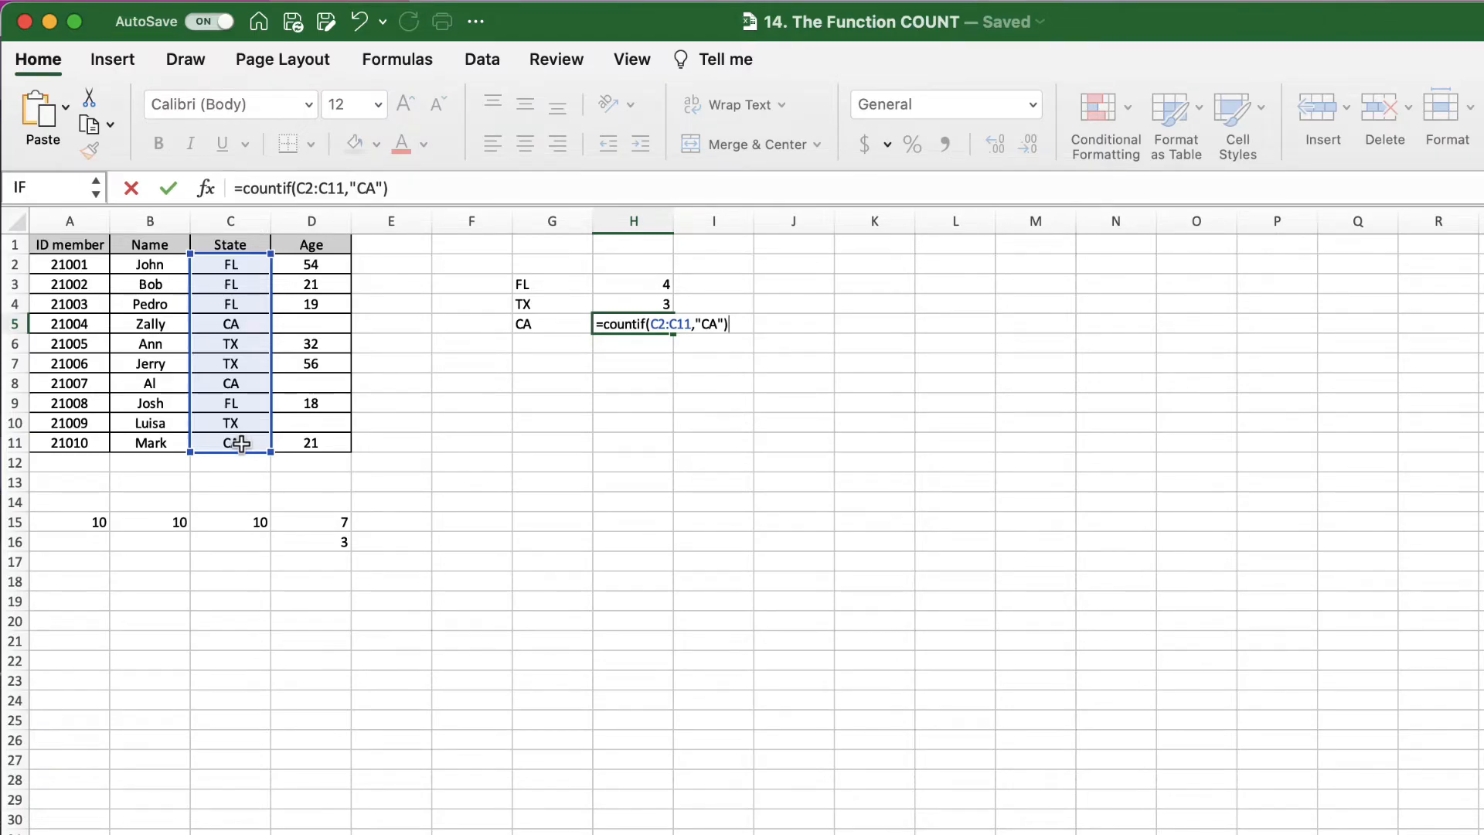
key("Return")
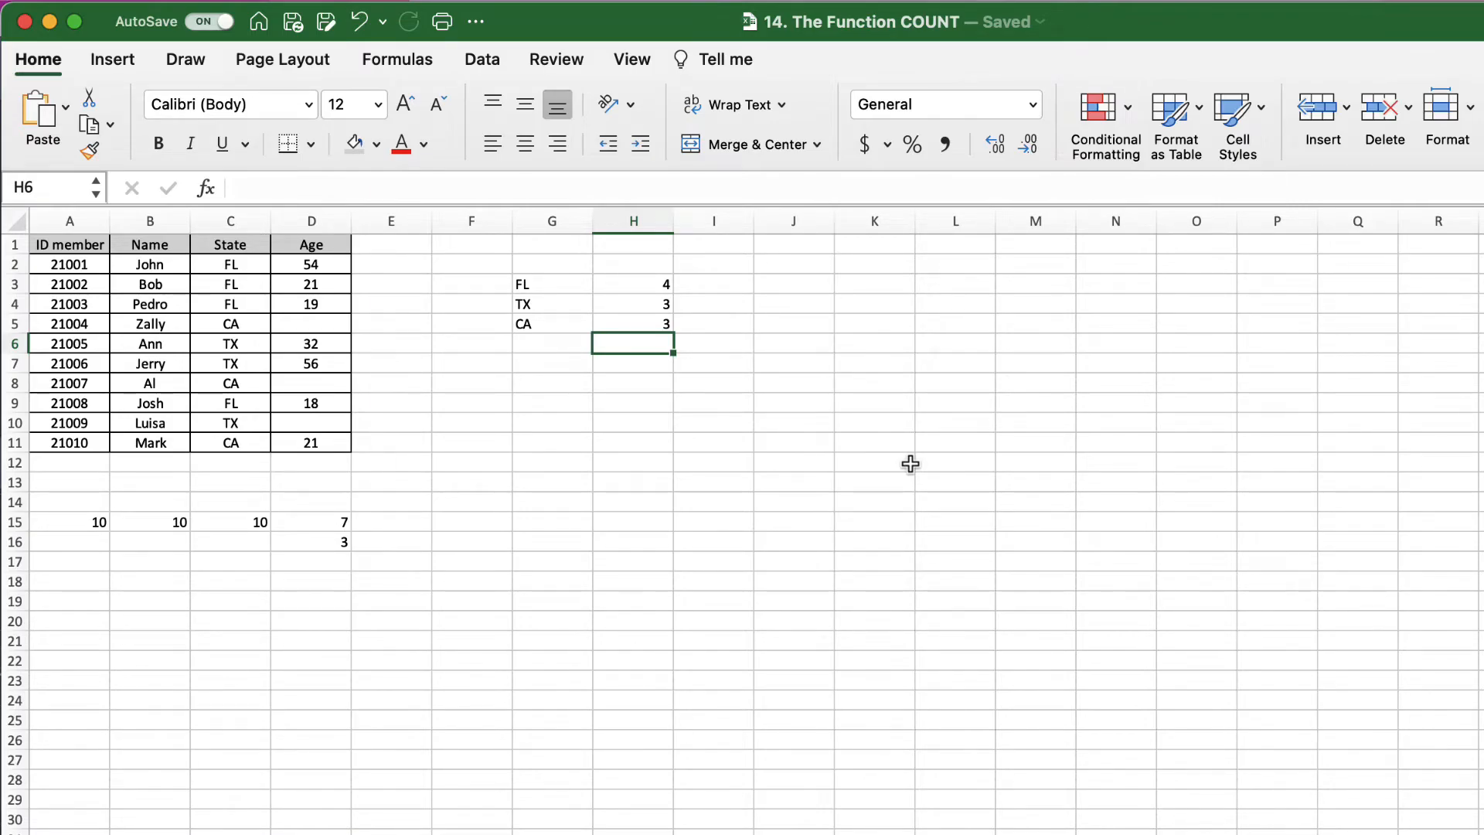
Step: Enter the text labels '<21 in G8 and '>55 in G9
left_click(566, 381)
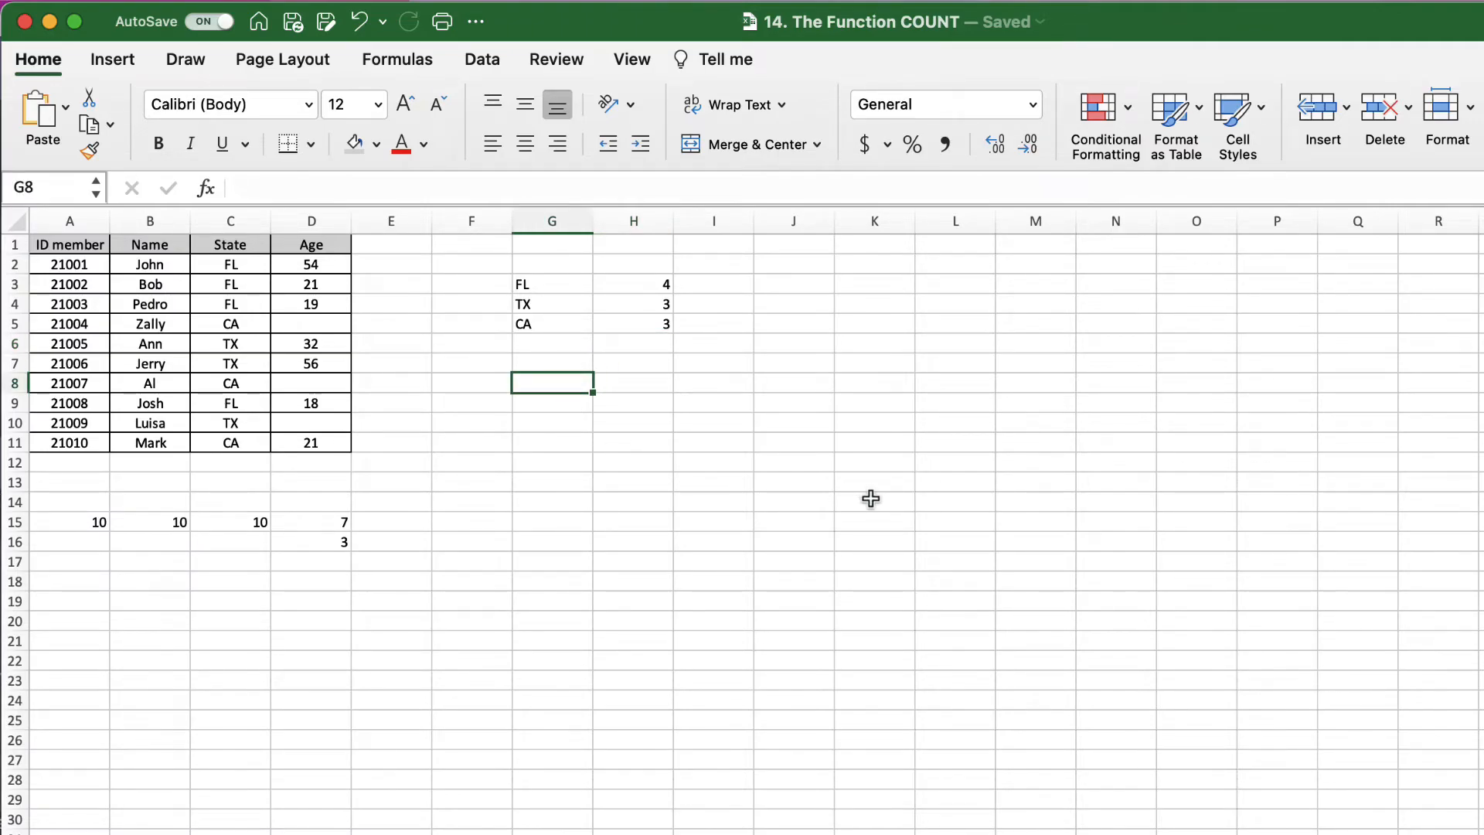
type("'<21")
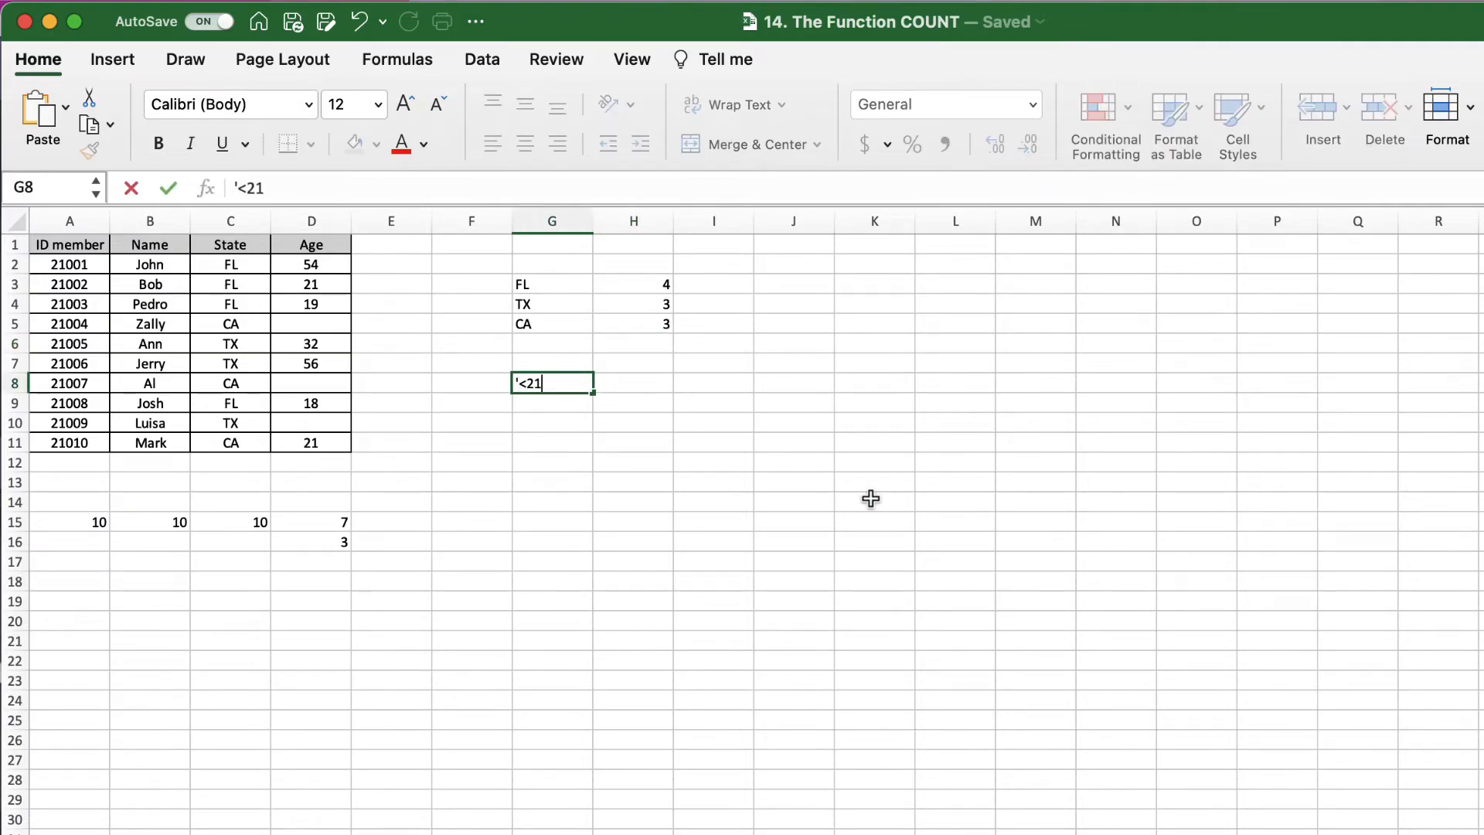
key("Return")
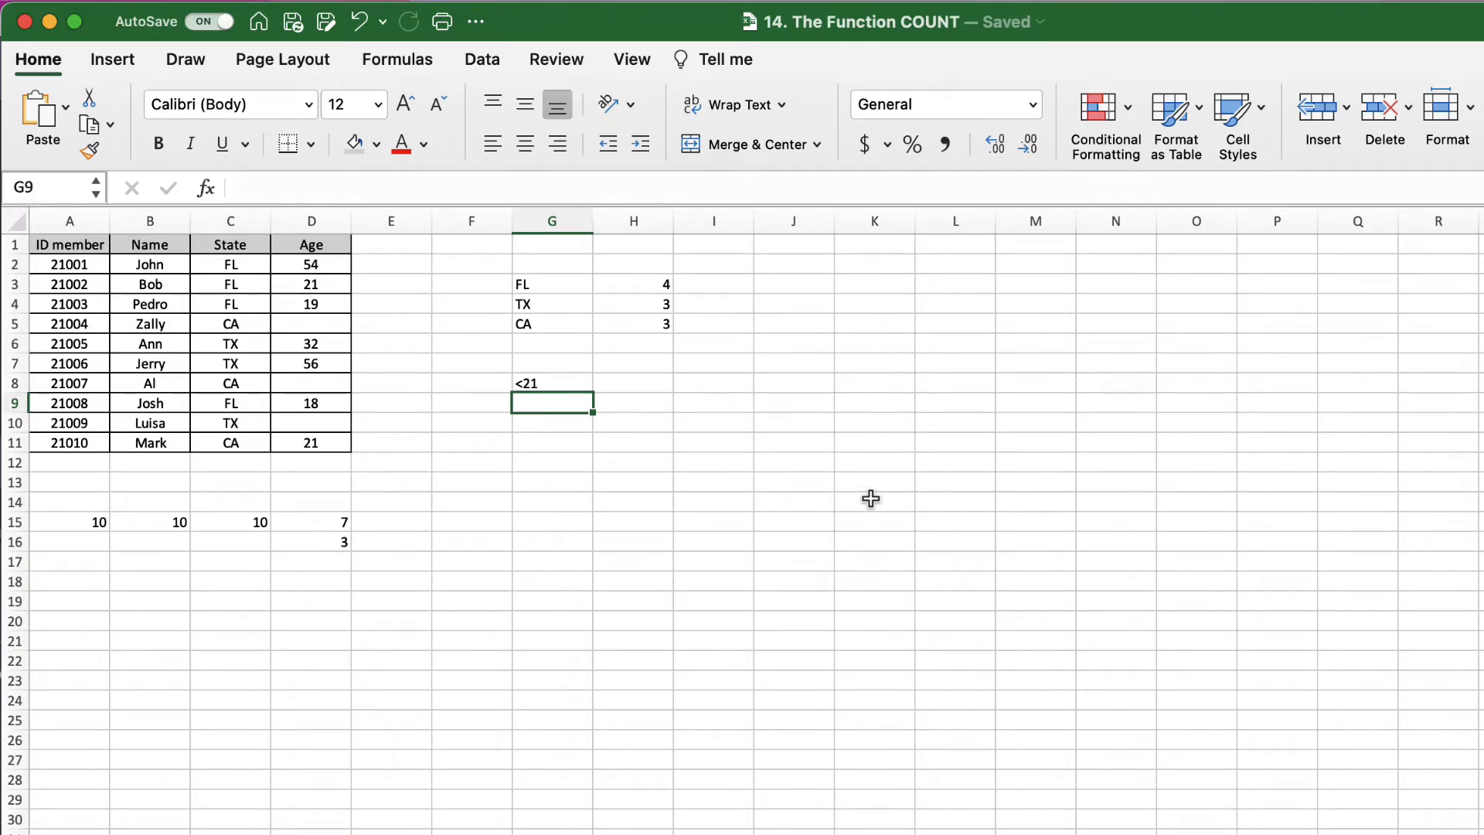
type("'>55")
key("Return")
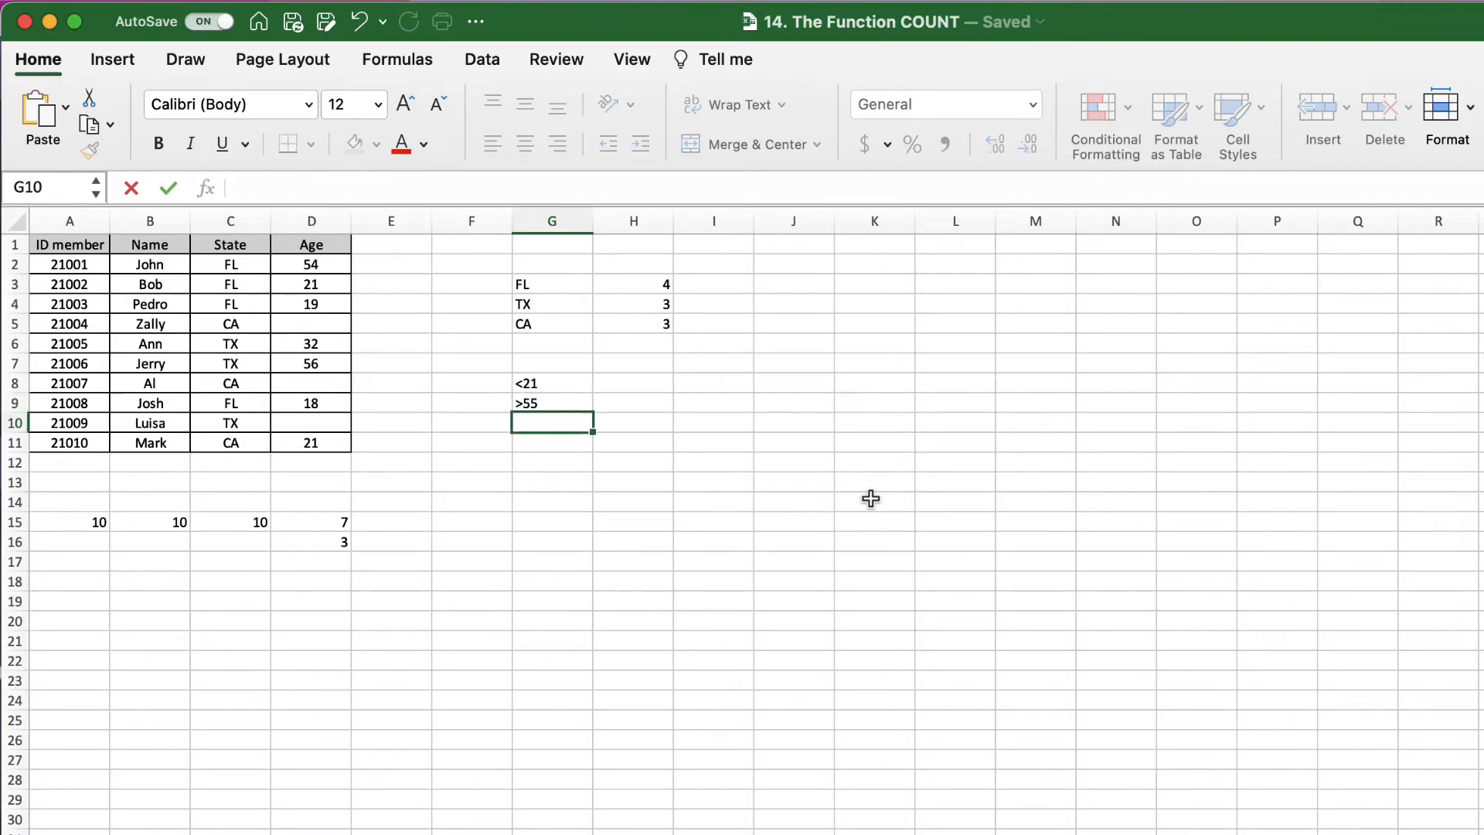
left_click(628, 382)
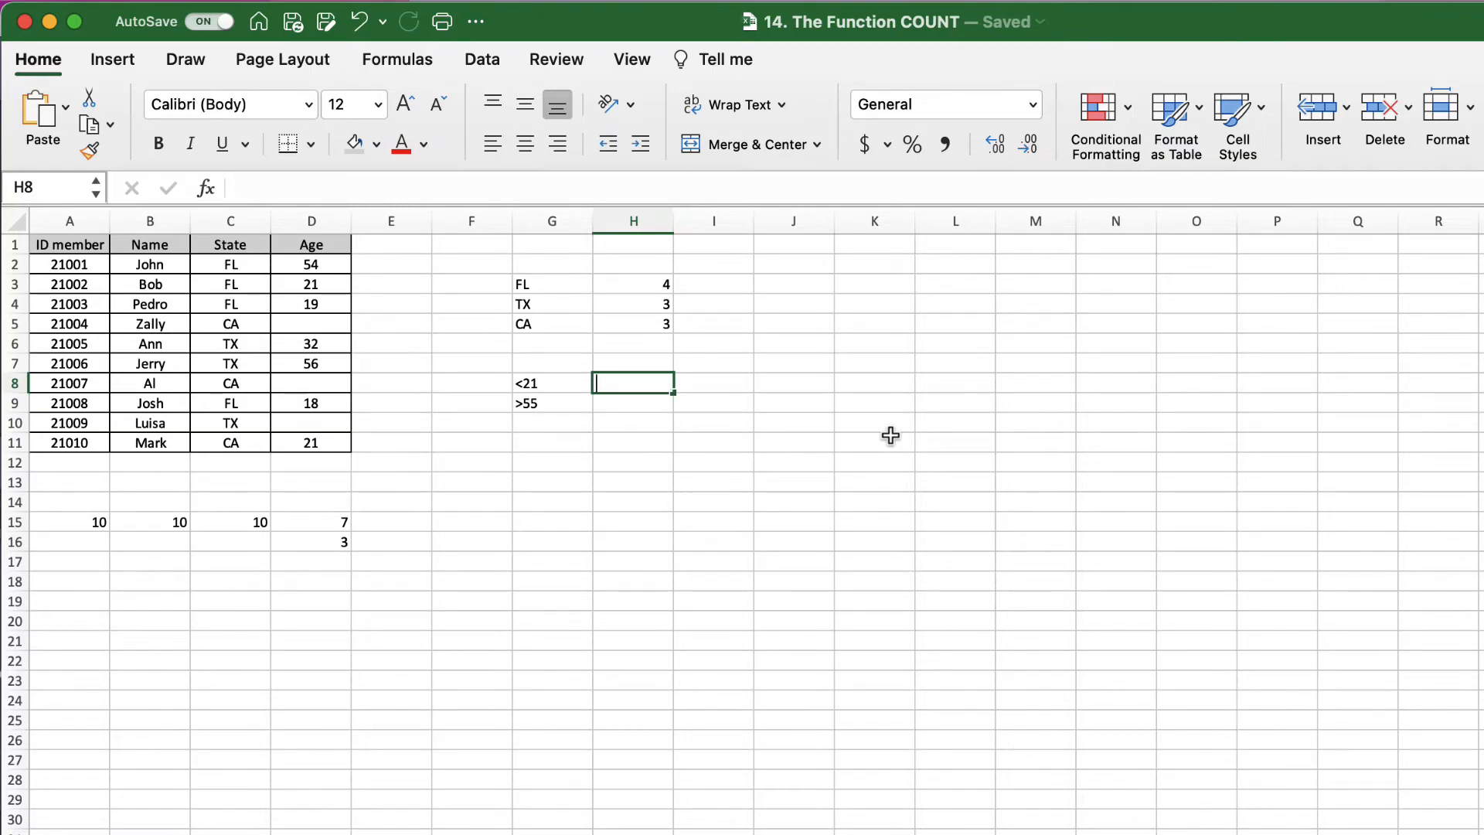
Step: Enter =COUNTIF(D2:D11,"<21") in H8, counting 2 members under 21
type("=coun")
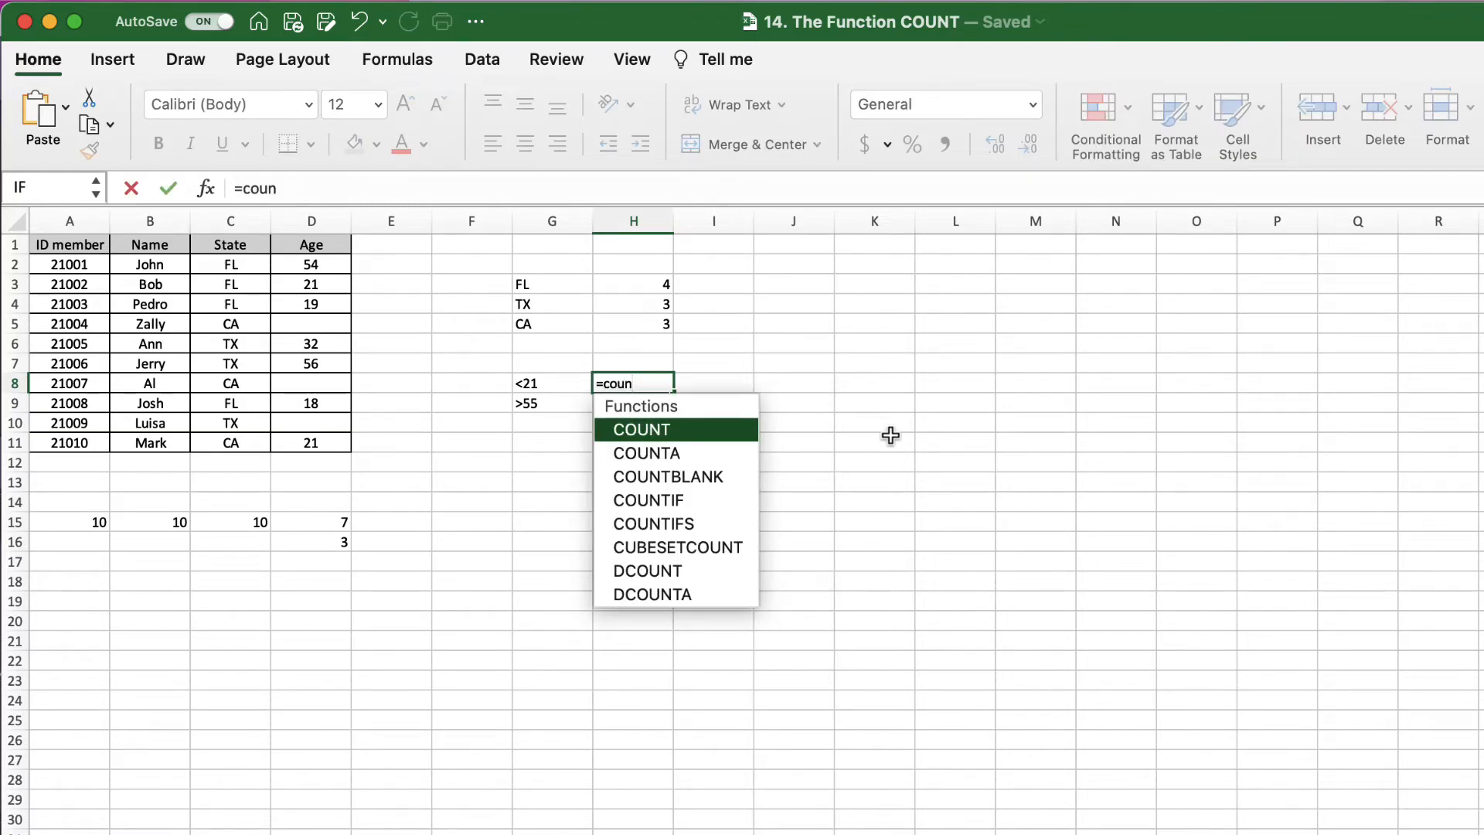
type("tif(")
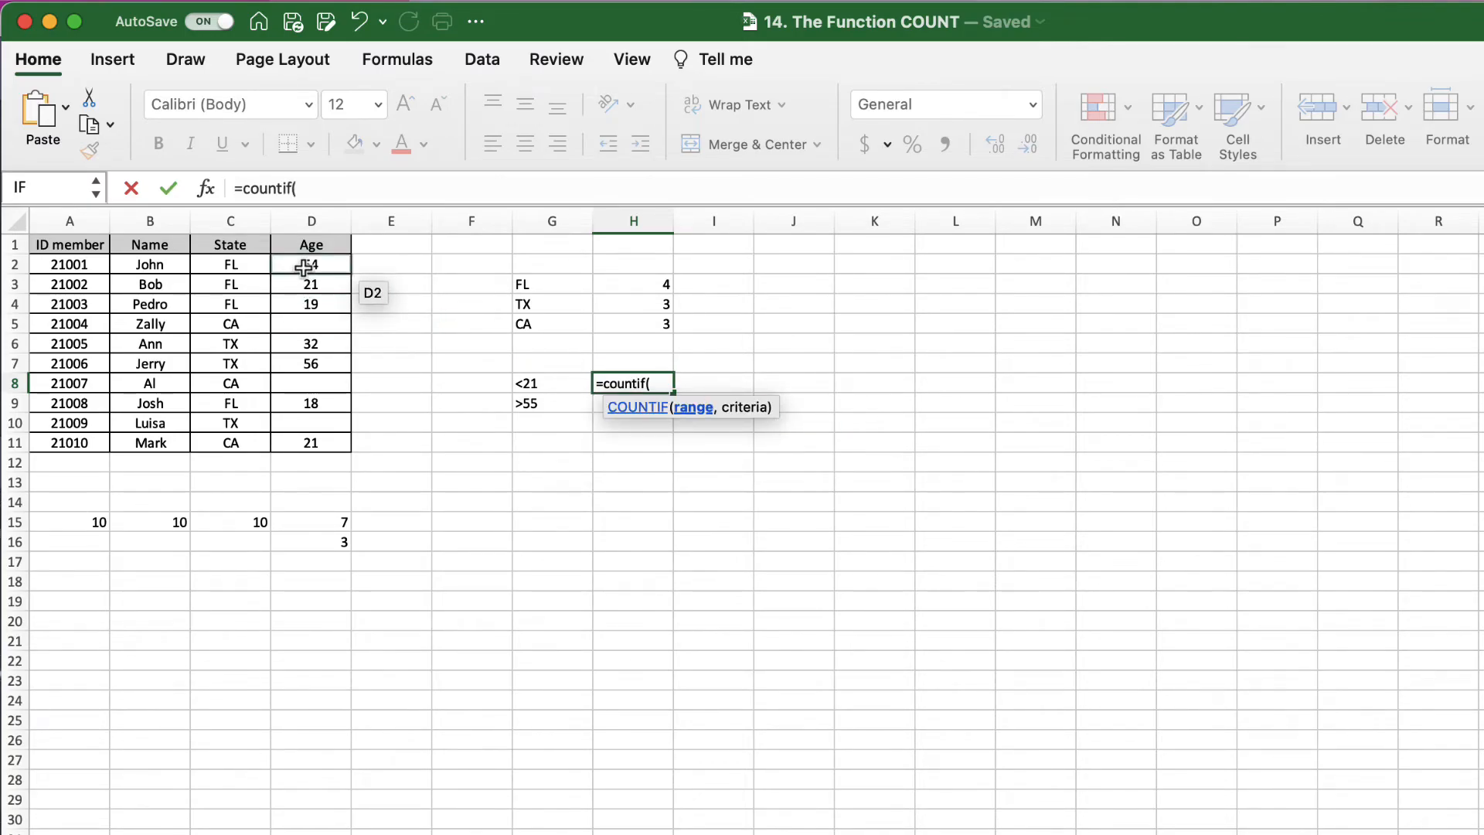
left_click_drag(311, 264, 310, 445)
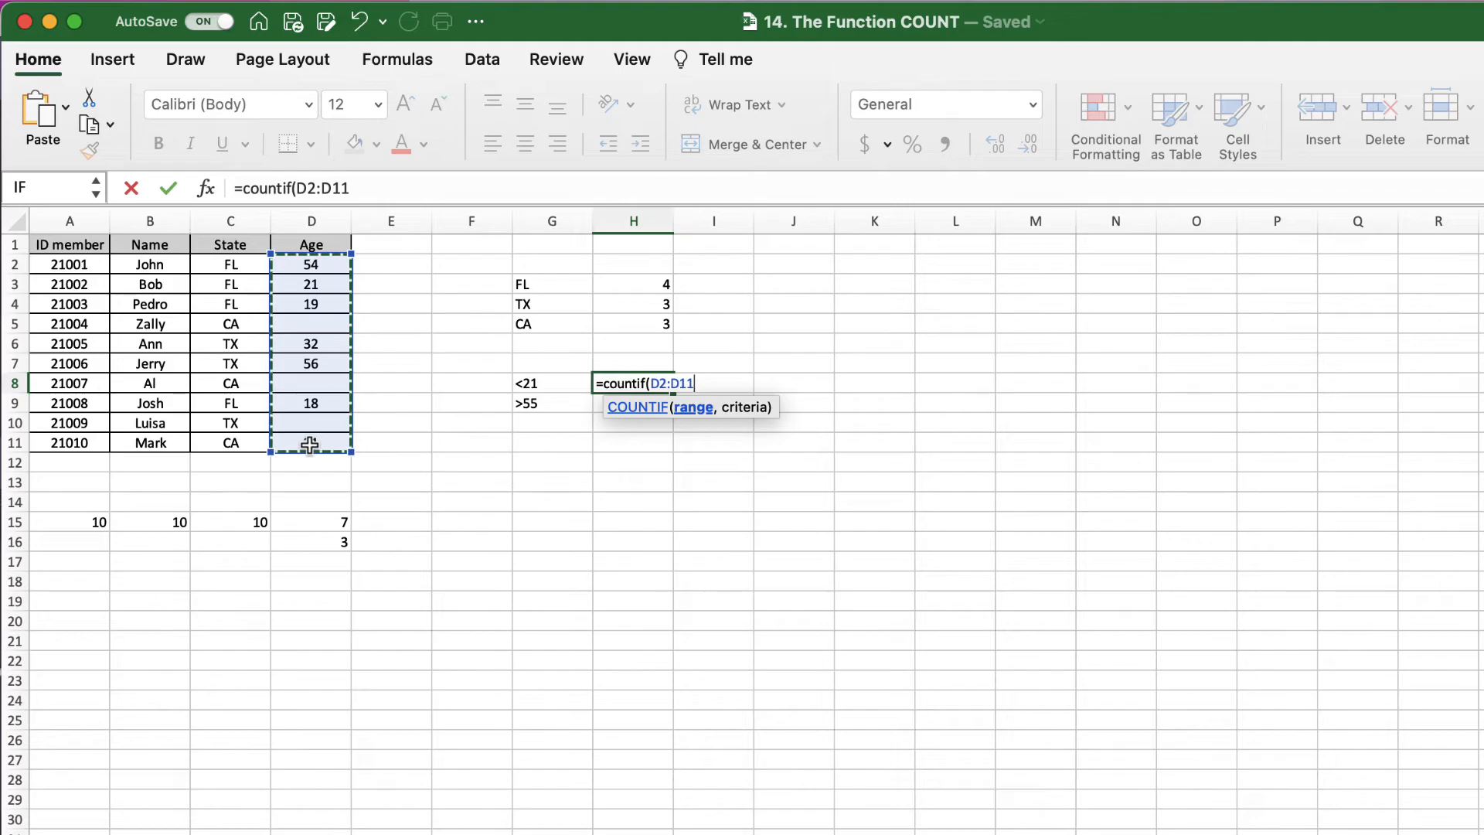
type(",")
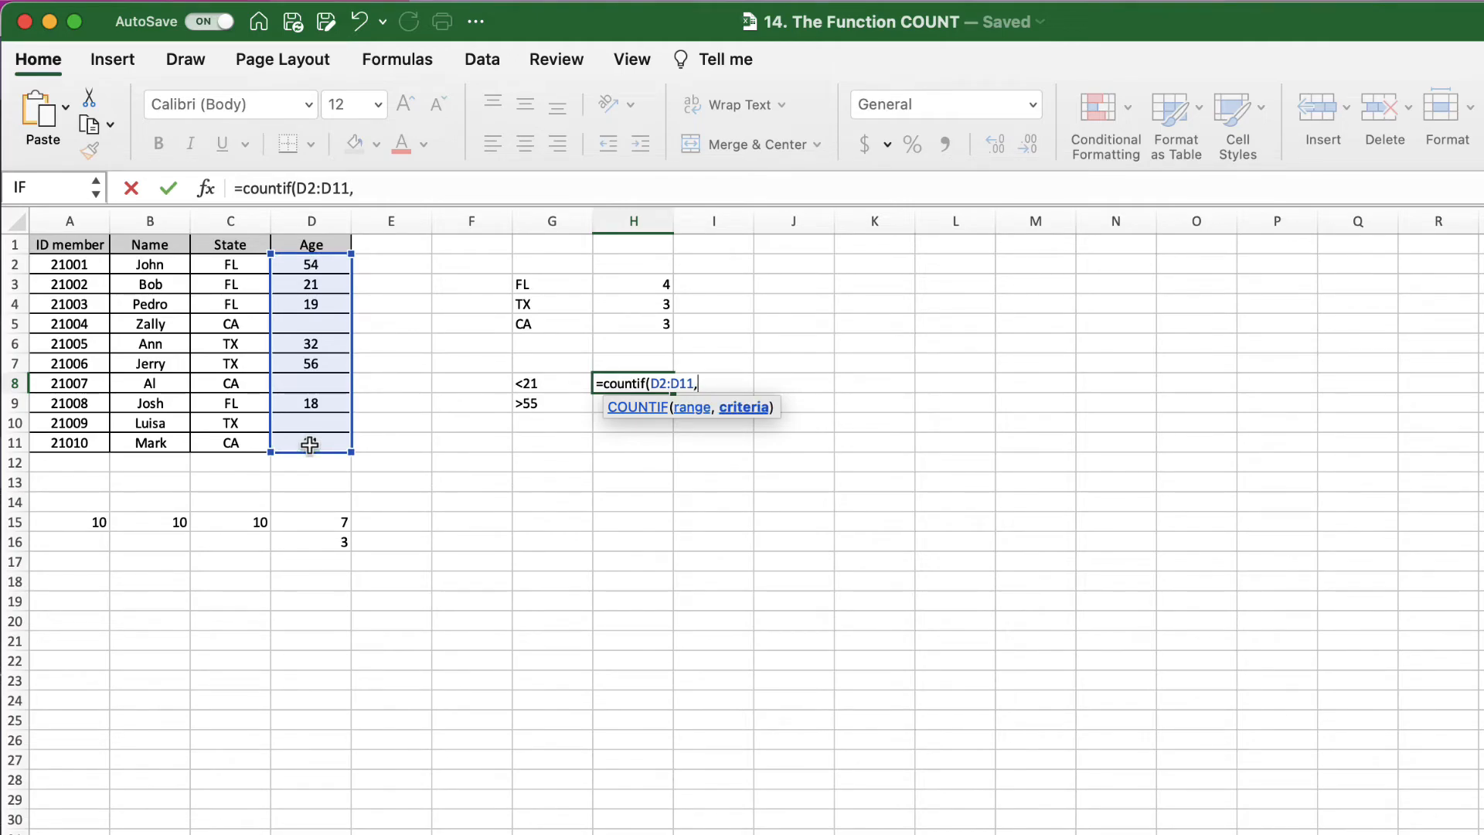
type("\"<21\")")
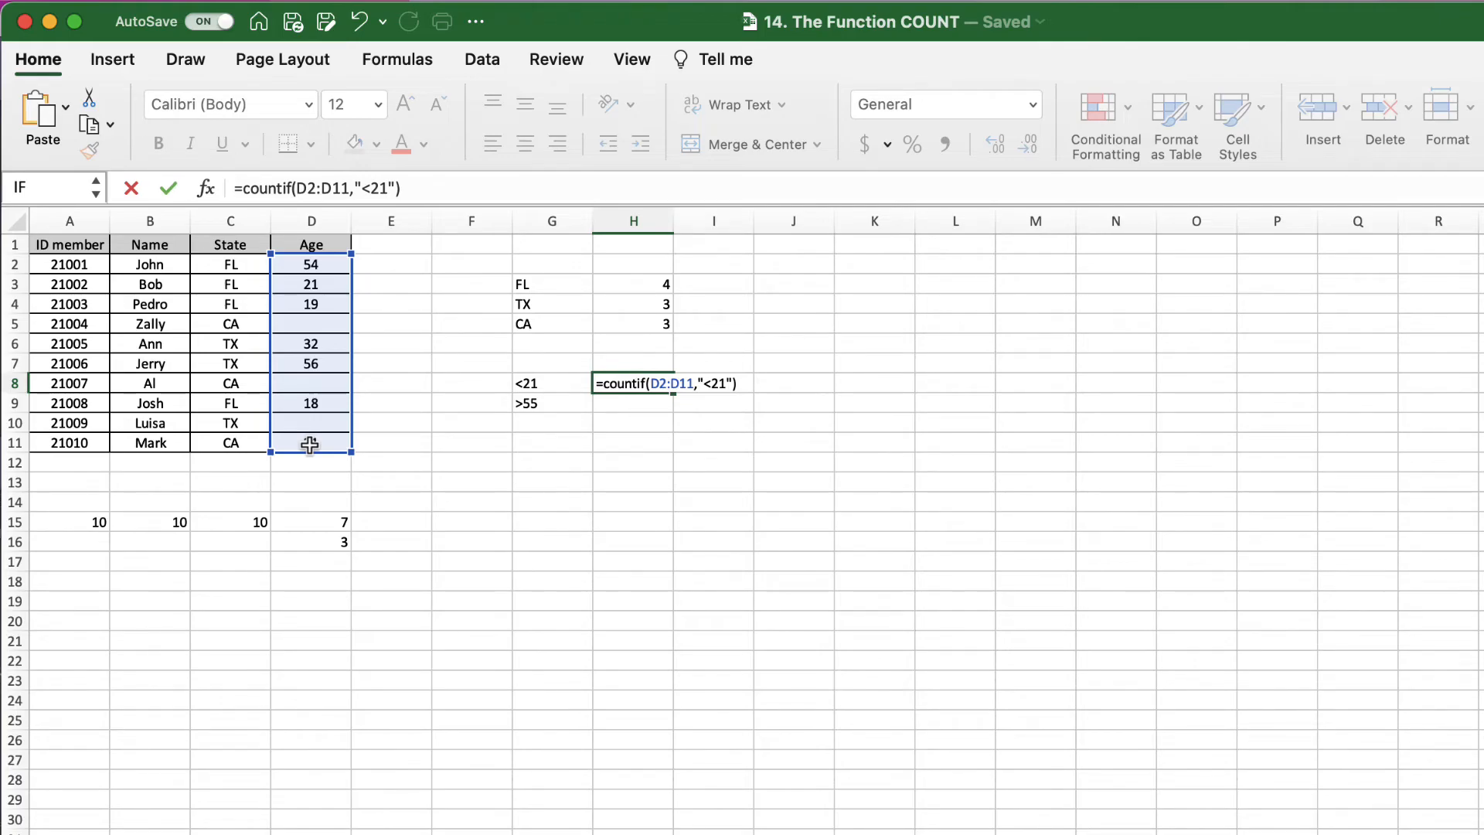
key("Return")
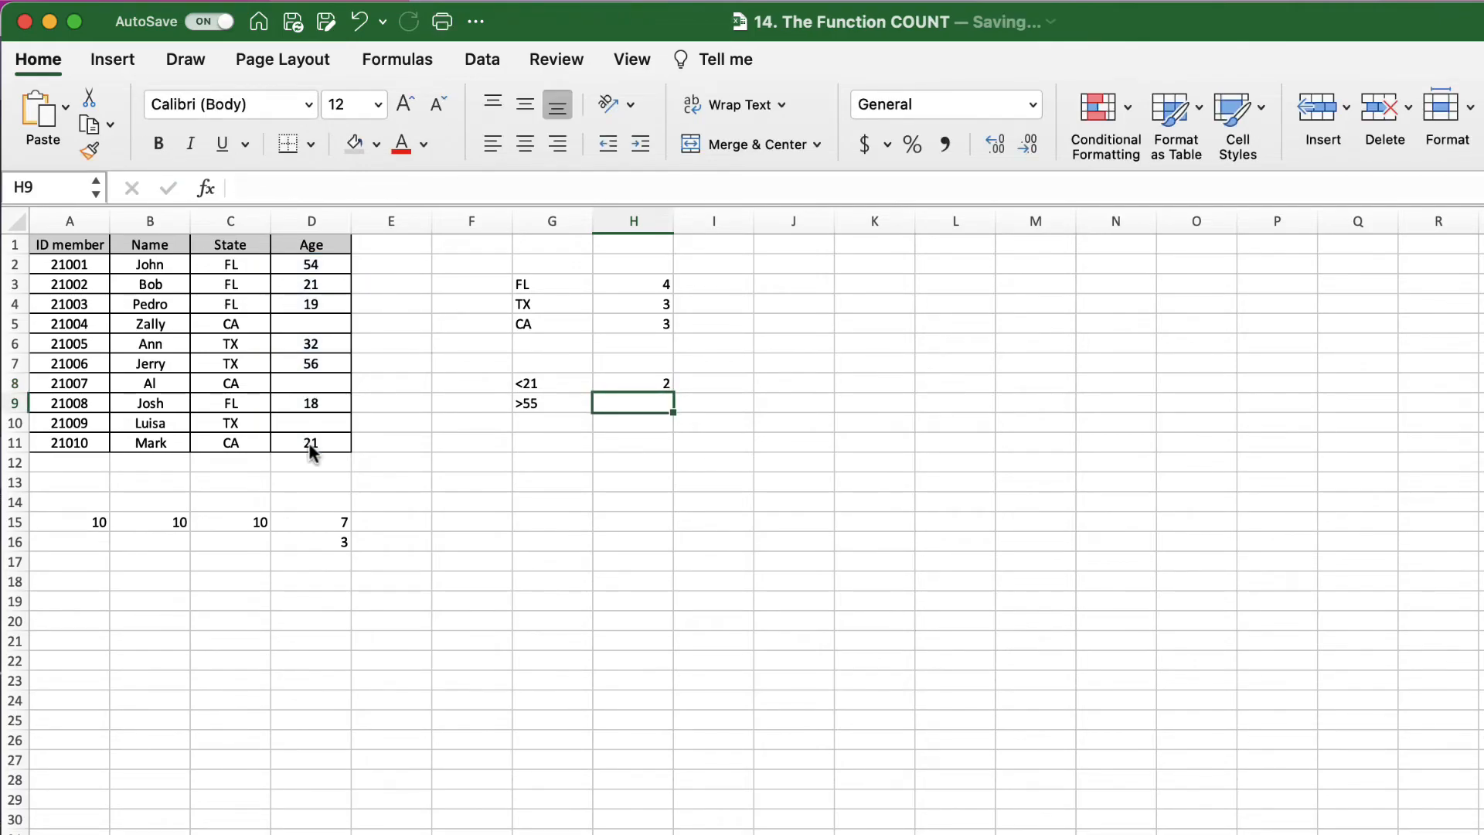
Step: Enter =COUNTIF(D2:D11,">55") in H9, counting 1 member over 55
type("=")
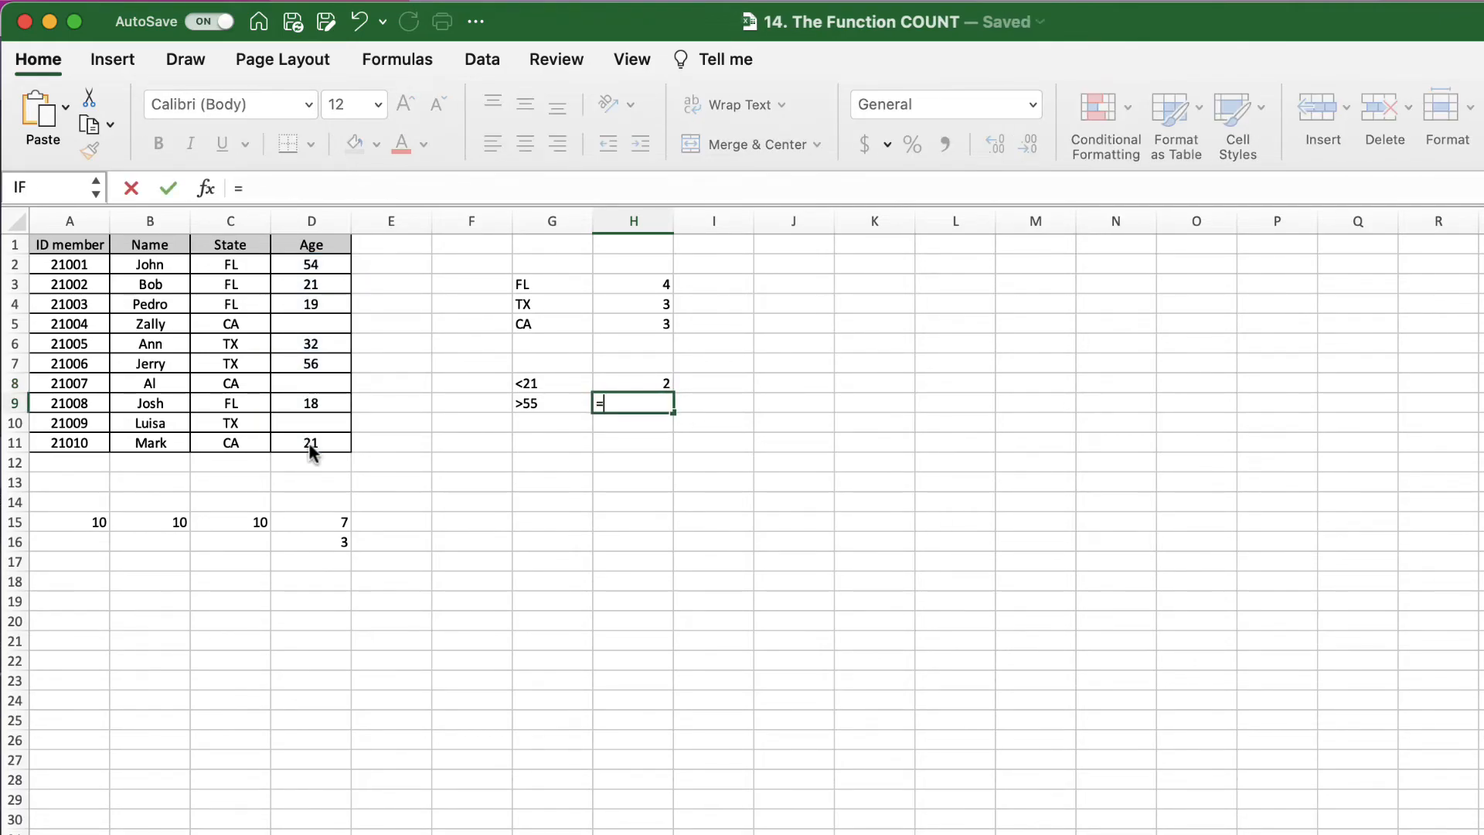
type("countif(")
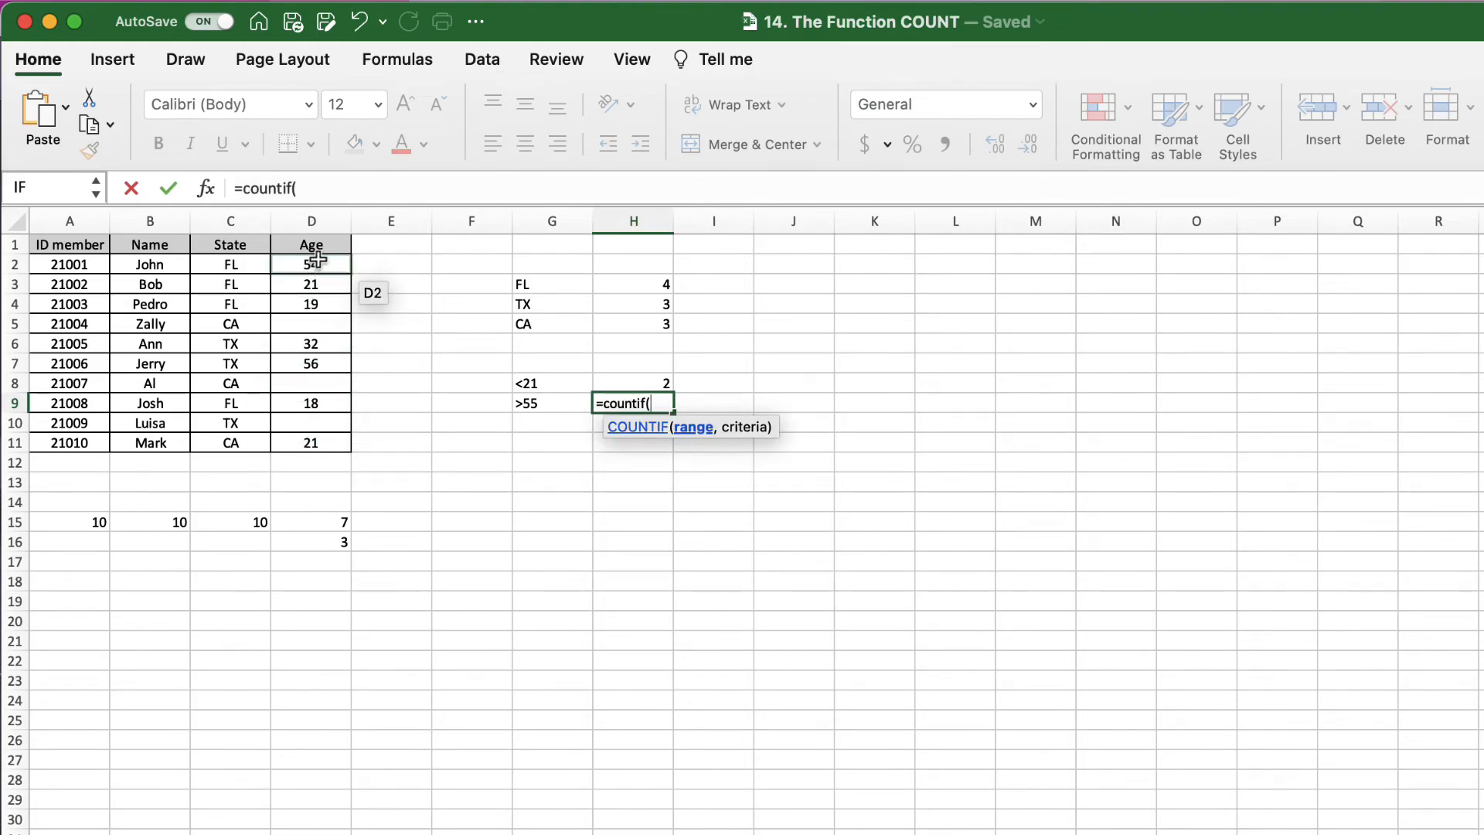
left_click_drag(316, 263, 314, 438)
type(",\">5")
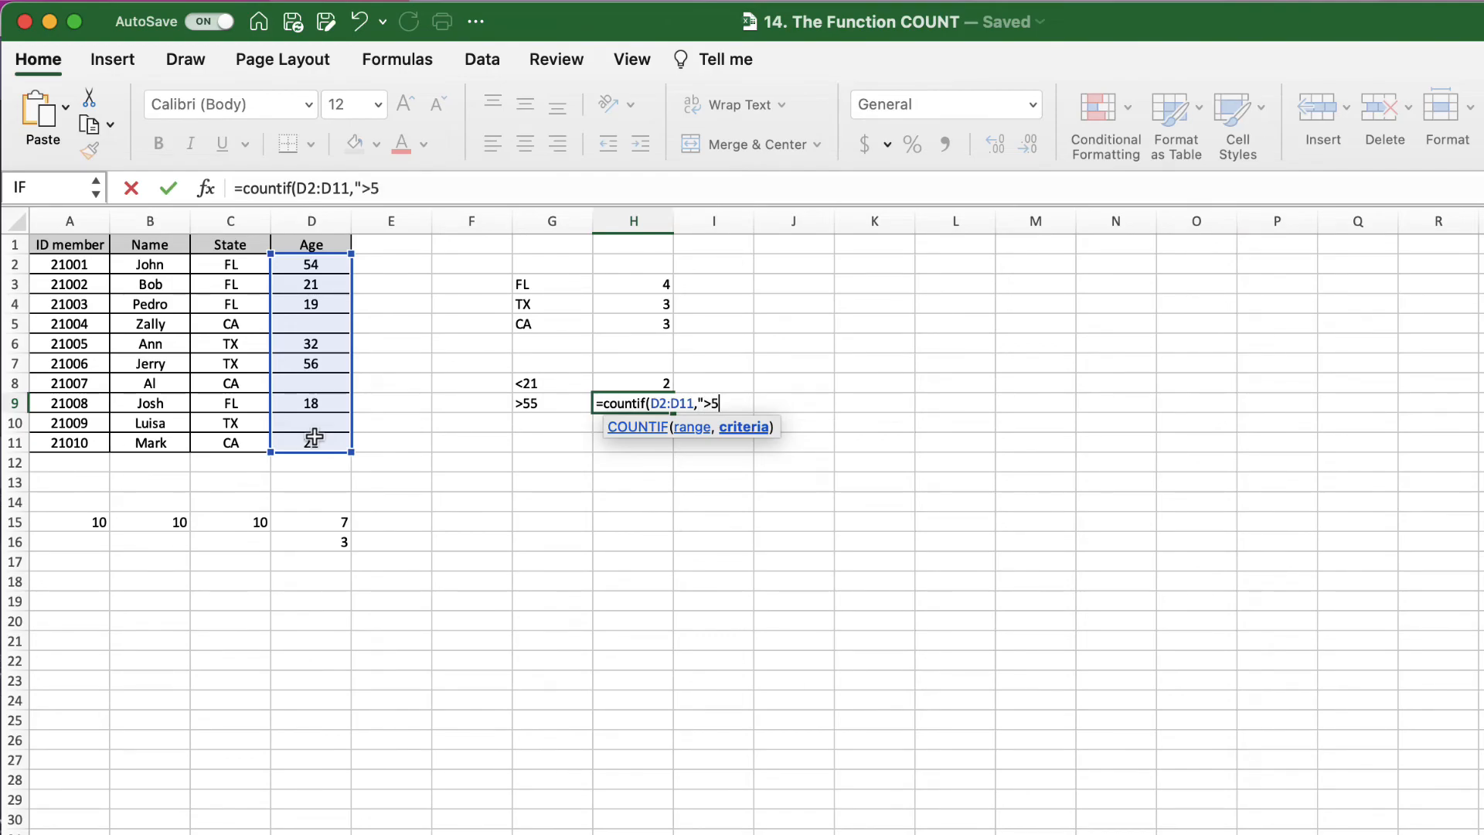
type("5\")")
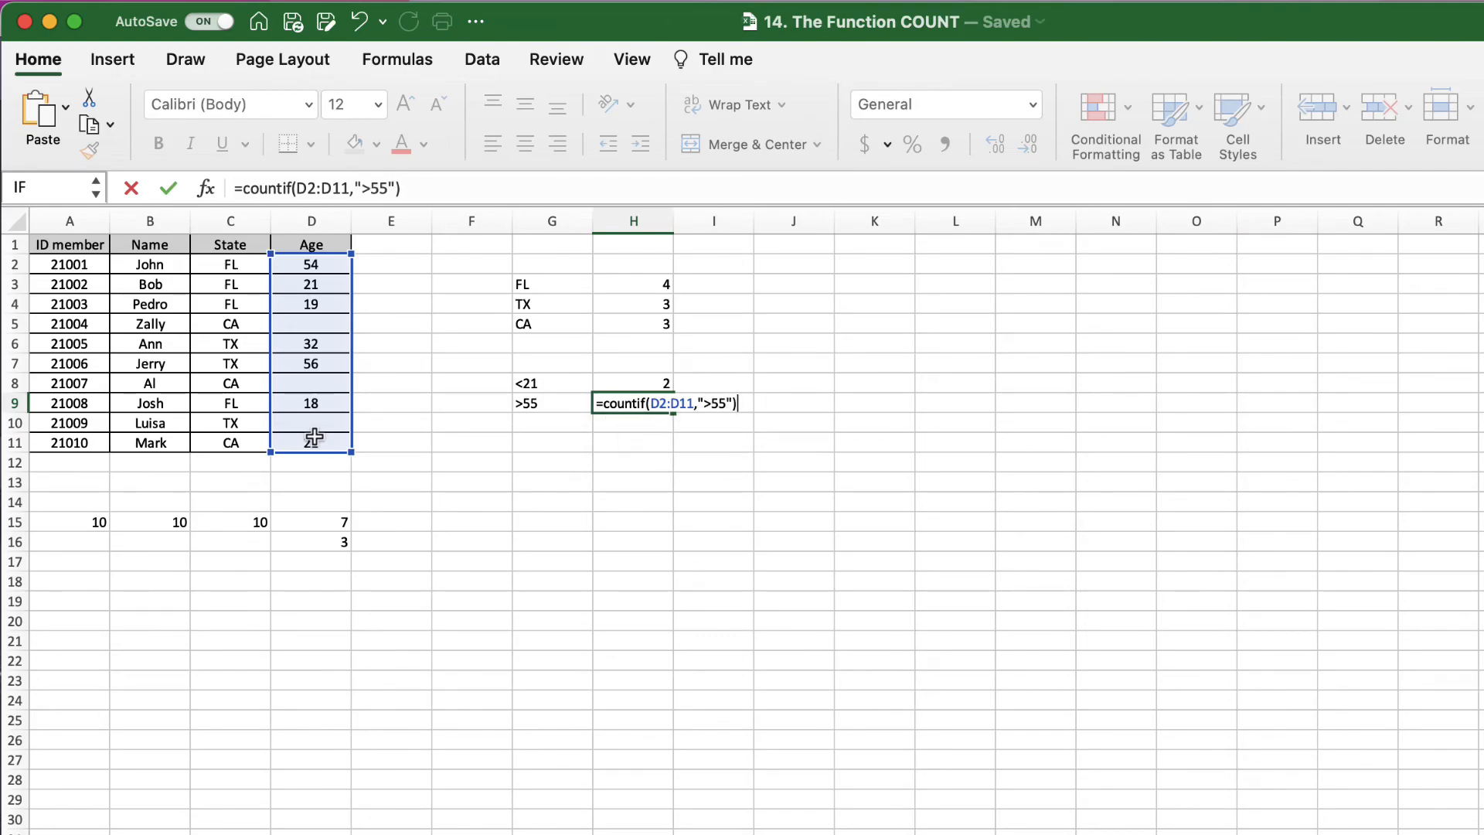
key("Return")
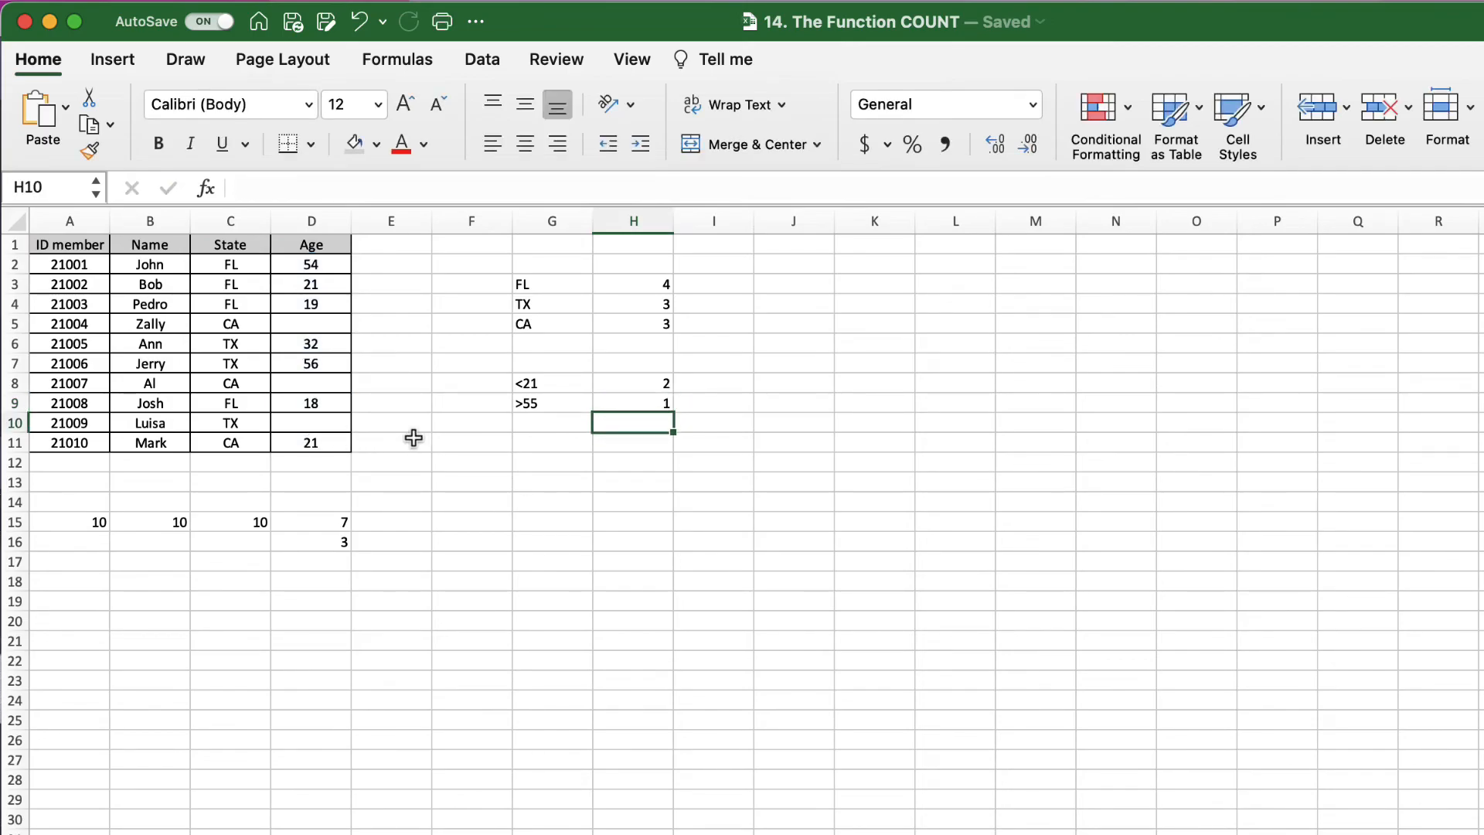
left_click(643, 467)
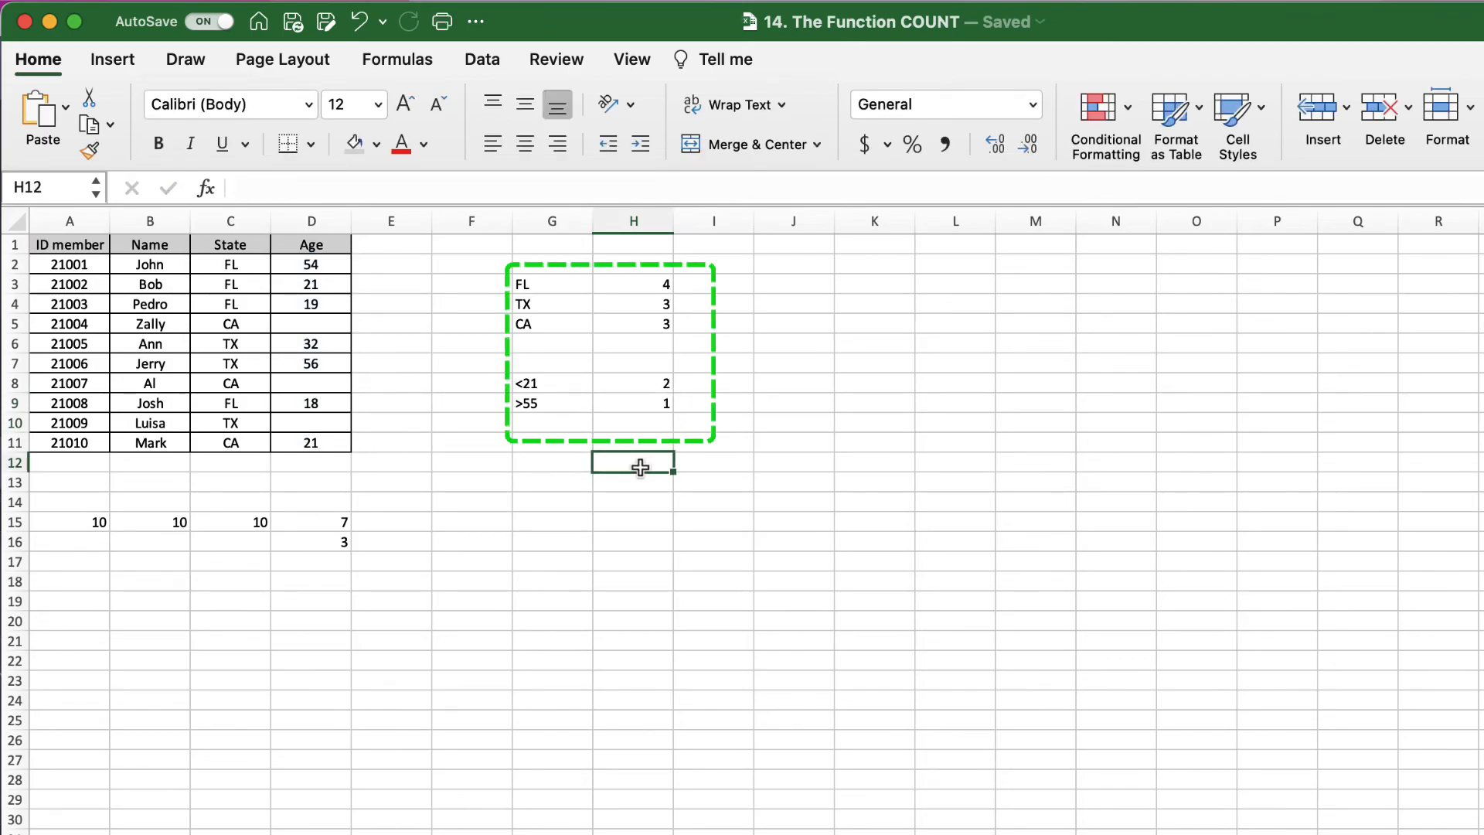